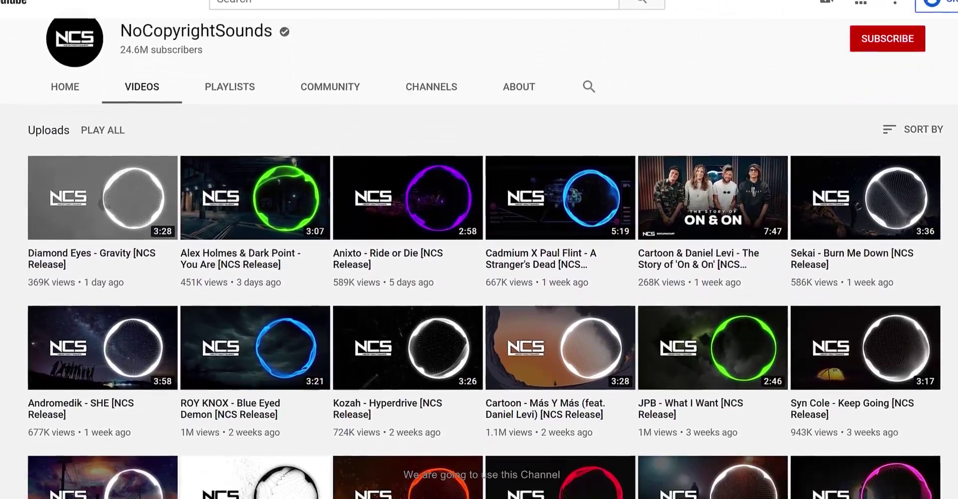
Find and open the Halvorsen - CTRL Z [NCS Release] video in the NCS Videos grid.
scroll(479, 249, "down", 5)
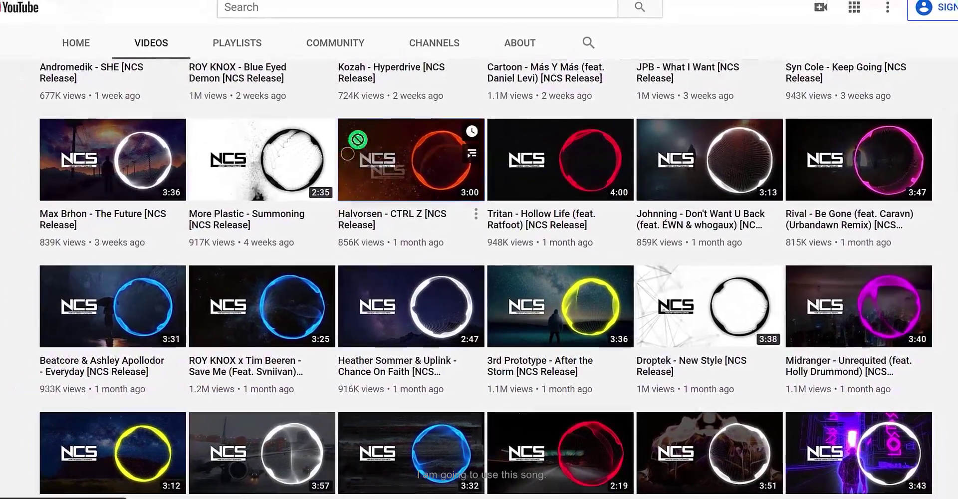
left_click(339, 148)
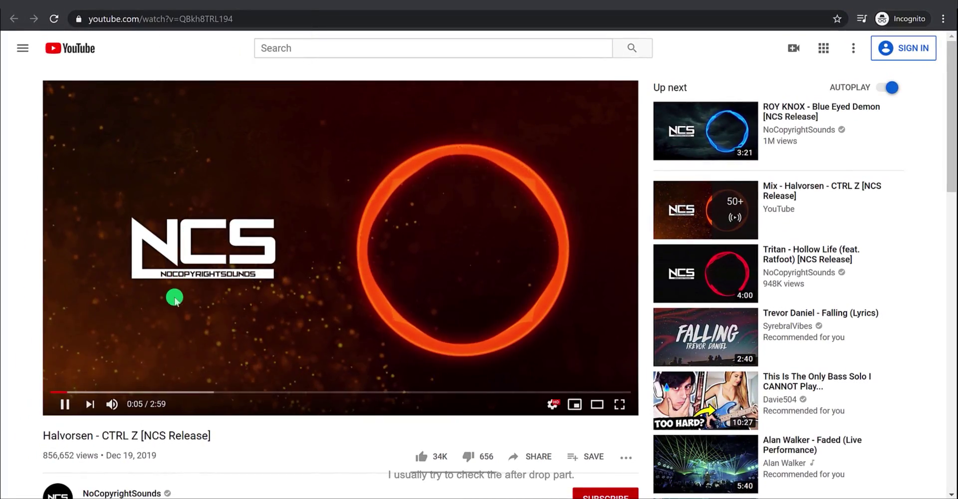
Skip the CTRL Z track toward the drop, pause at 0:58, and expand the description's download links.
left_click_drag(139, 389, 232, 378)
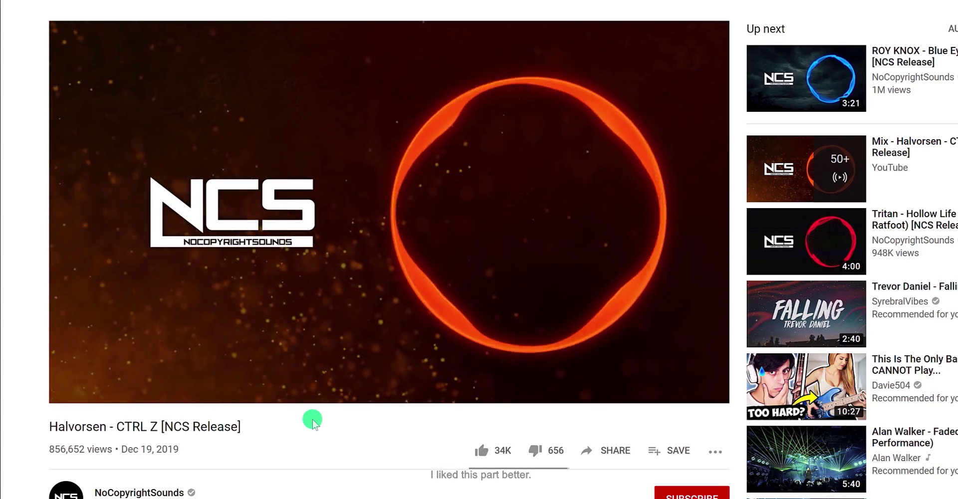
left_click(338, 284)
scroll(343, 283, "down", 7)
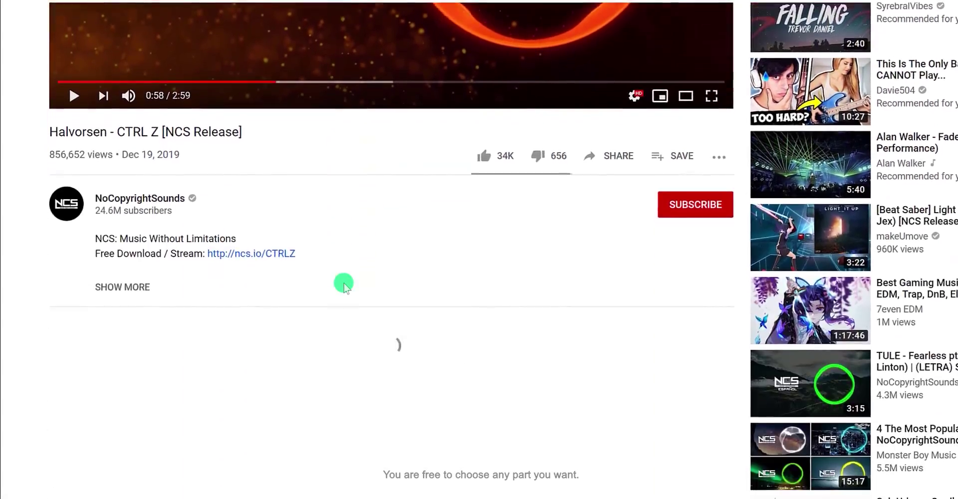
left_click(141, 224)
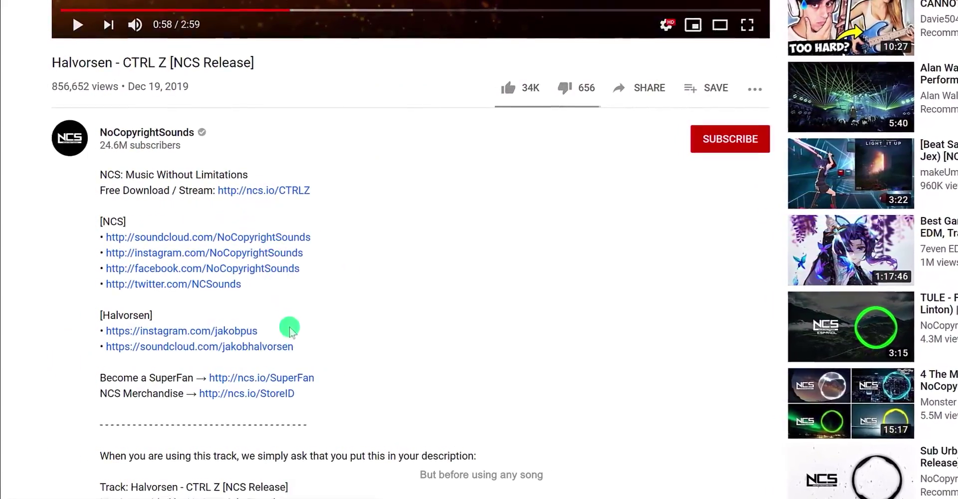
scroll(317, 396, "down", 2)
scroll(320, 400, "down", 2)
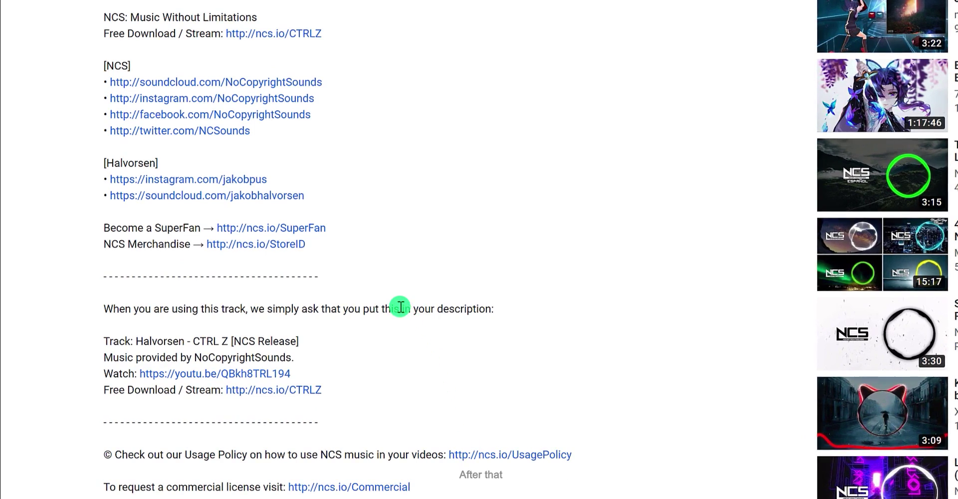
scroll(400, 308, "up", 3)
Download the CTRL Z mp3 from ncs.io/CTRLZ into Logo Intro Music and import it into After Effects.
left_click(308, 194)
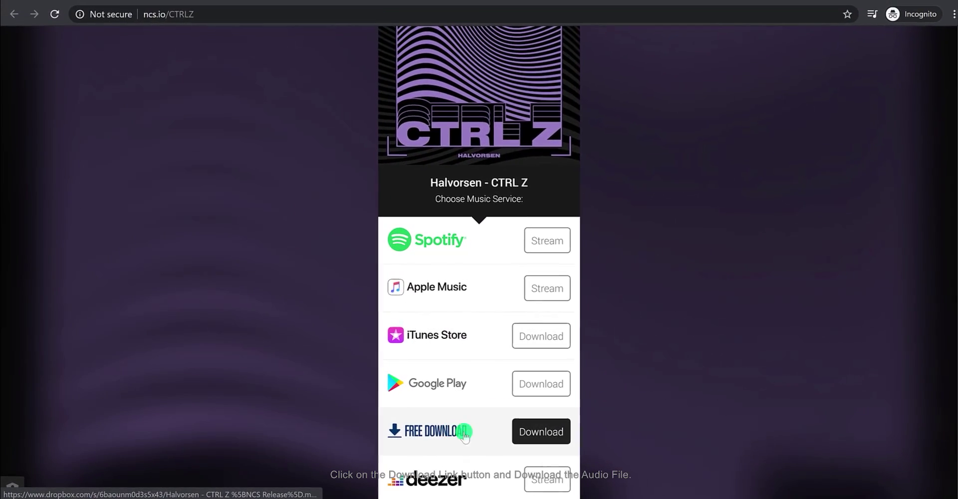
left_click(540, 432)
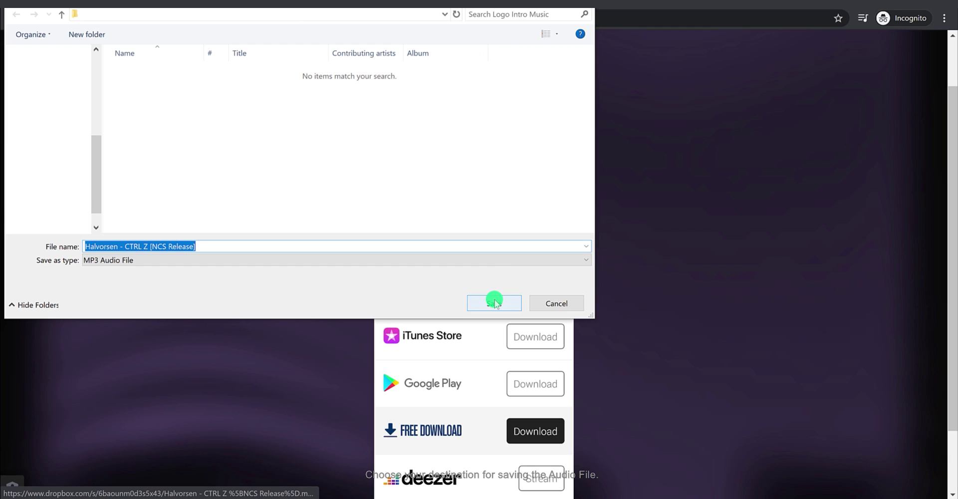
left_click(494, 302)
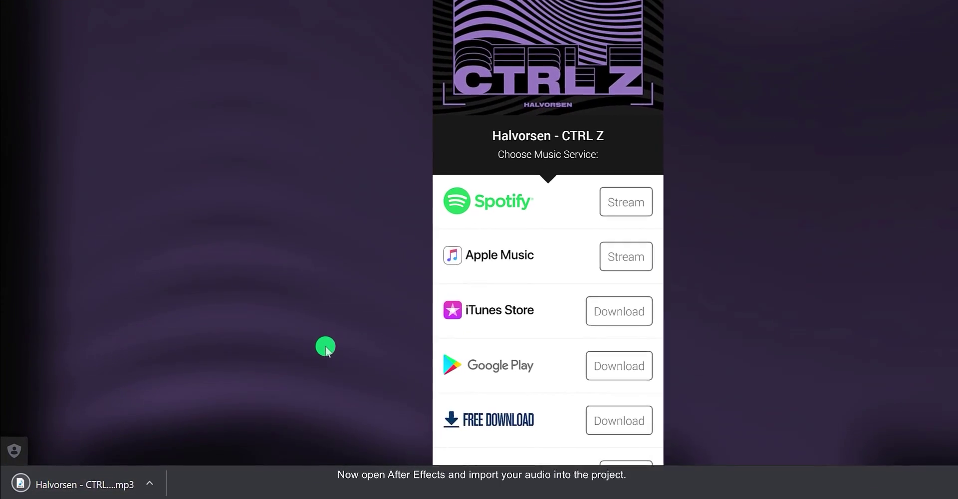
left_click_drag(94, 483, 644, 497)
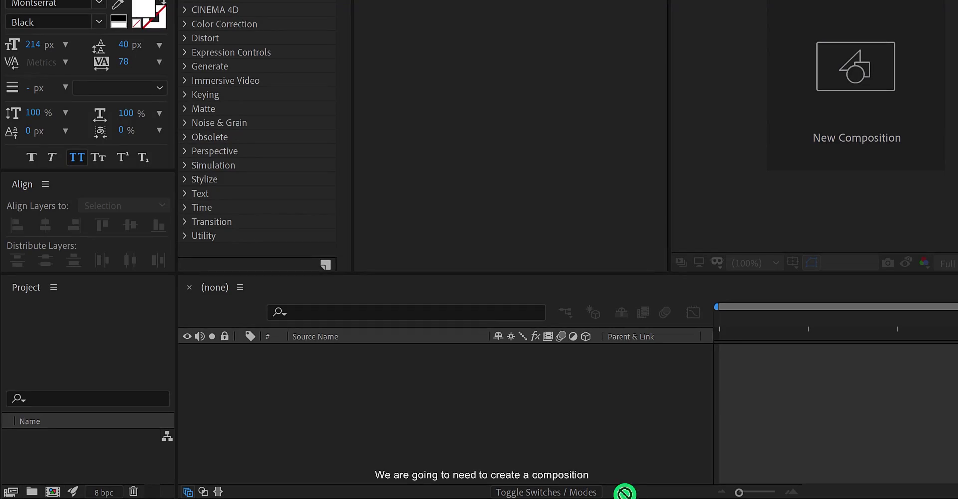
left_click_drag(625, 492, 90, 450)
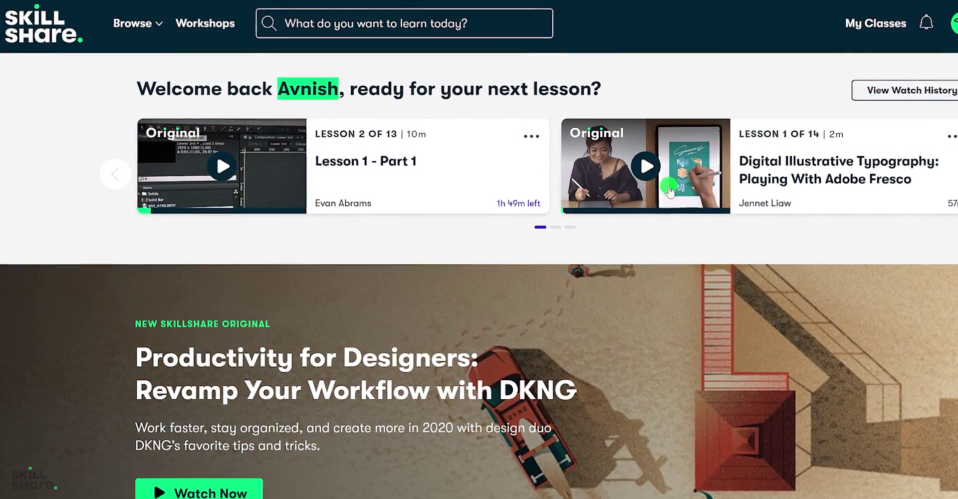
Search Skillshare for 'motion graphics' and browse the Motion Graphics class results.
left_click(405, 24)
type("motion graphics")
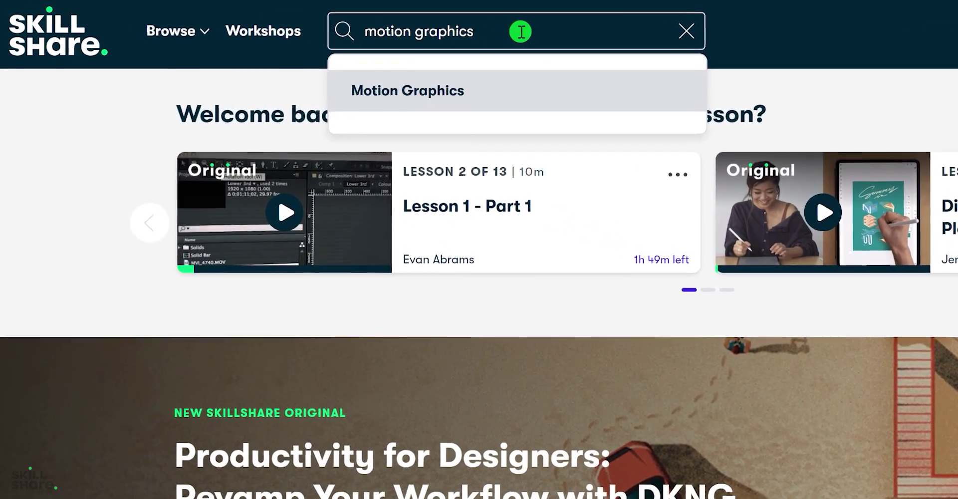
left_click(505, 95)
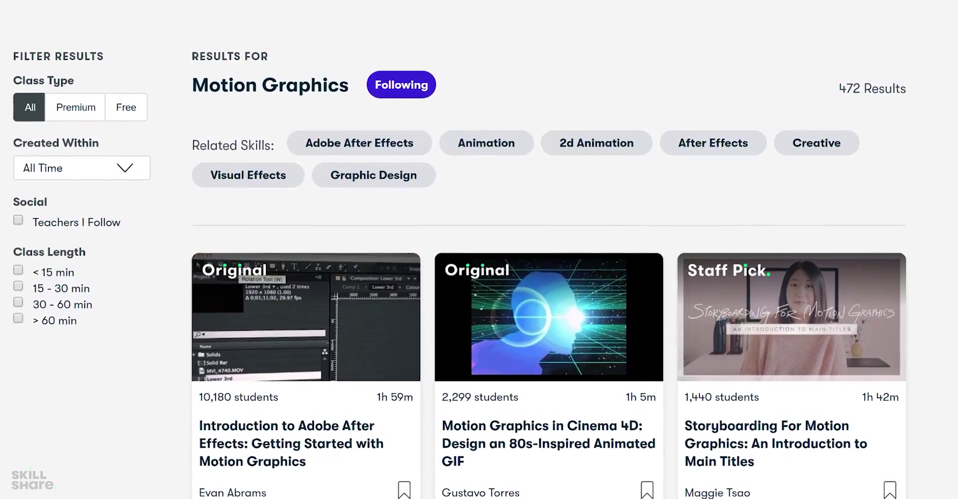
scroll(479, 250, "down", 5)
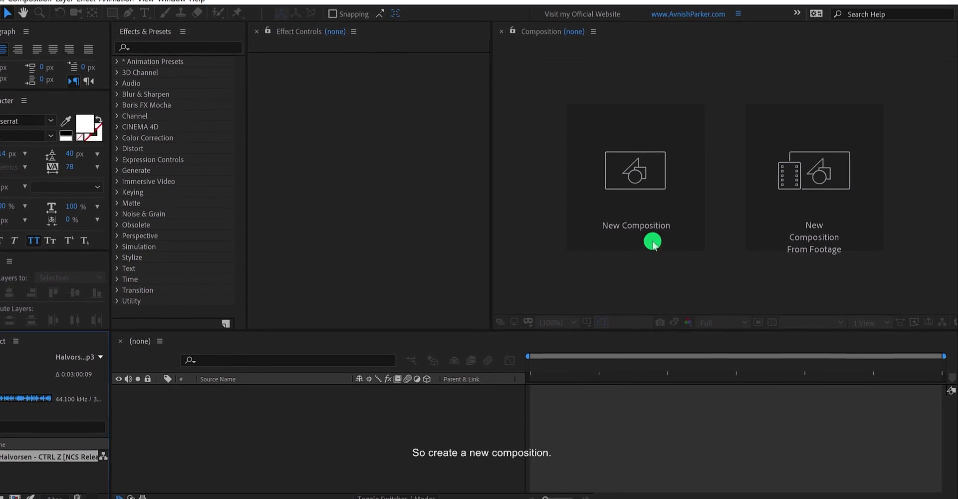
Create the Logo_Intro composition at 1920×1080, 30 fps, with a 0:00:15:00 duration.
left_click(651, 225)
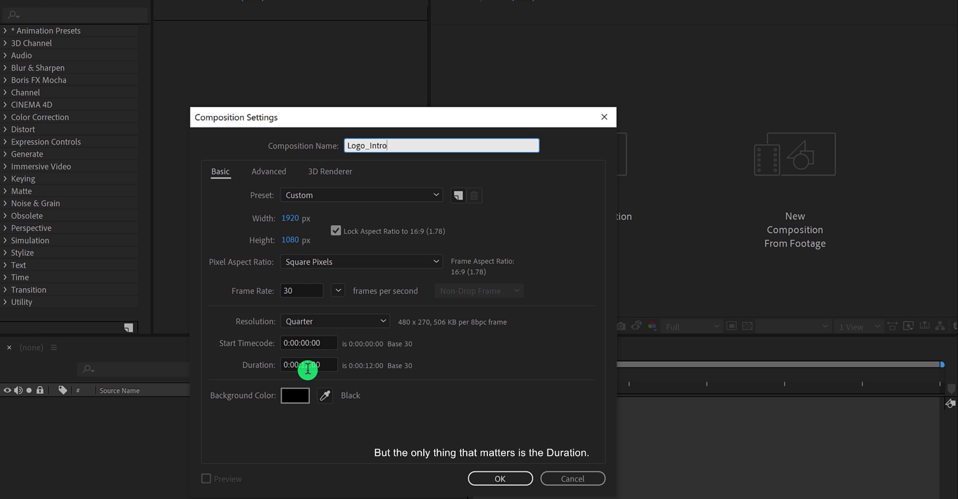
left_click_drag(308, 365, 320, 366)
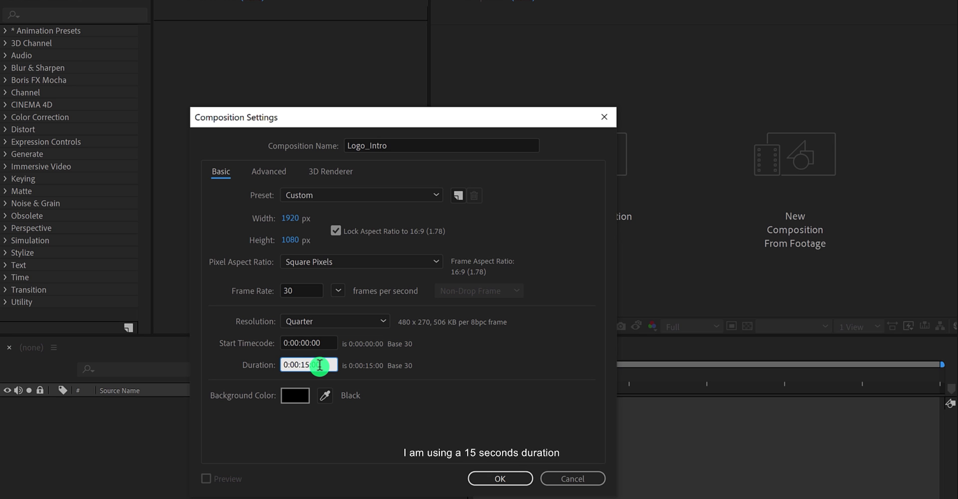
left_click(500, 478)
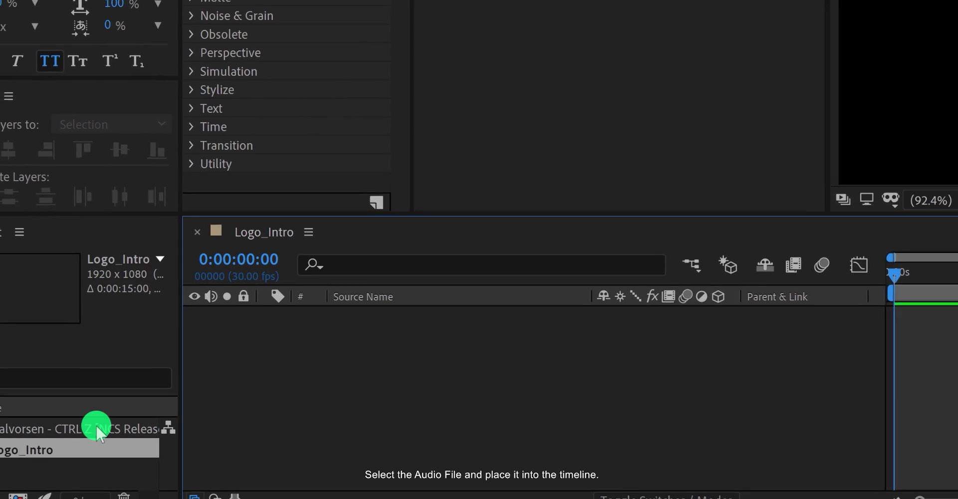
Add the CTRL Z mp3 to the Logo_Intro timeline and reveal its audio waveform.
left_click_drag(100, 430, 267, 417)
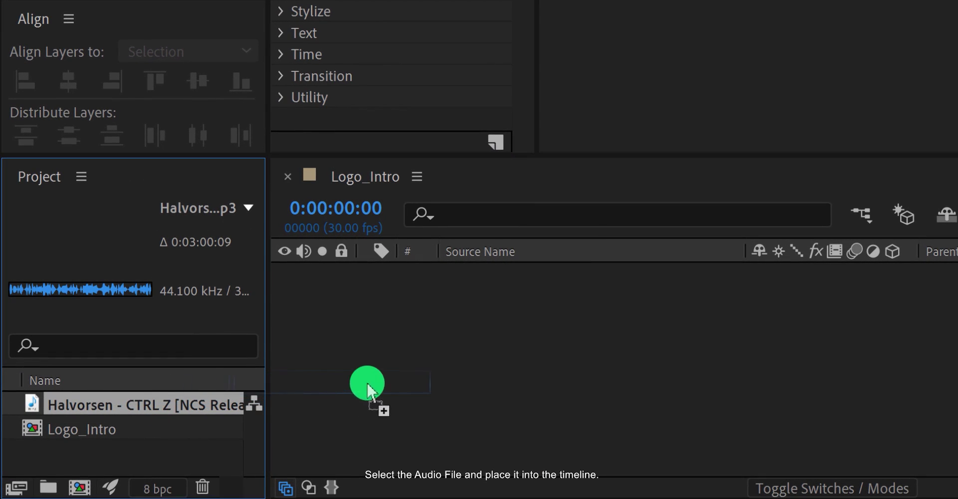
left_click_drag(368, 385, 548, 348)
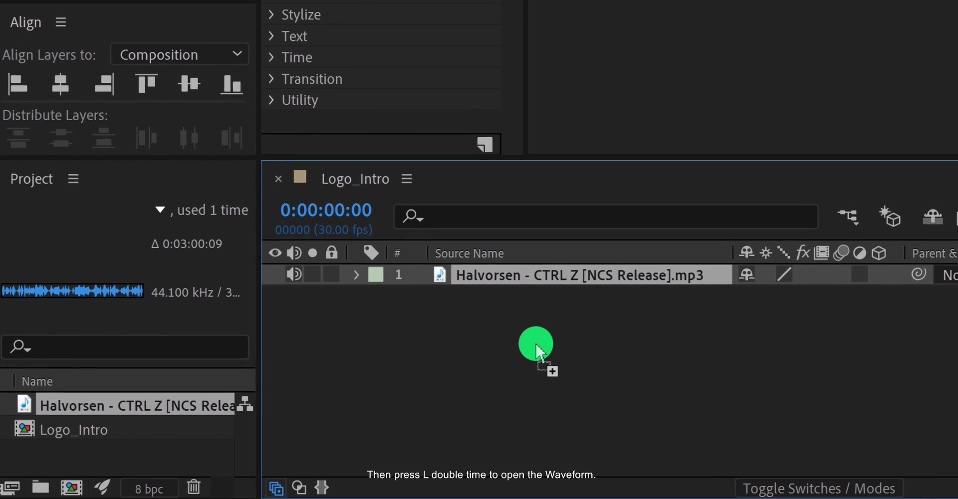
key("l")
key("l")
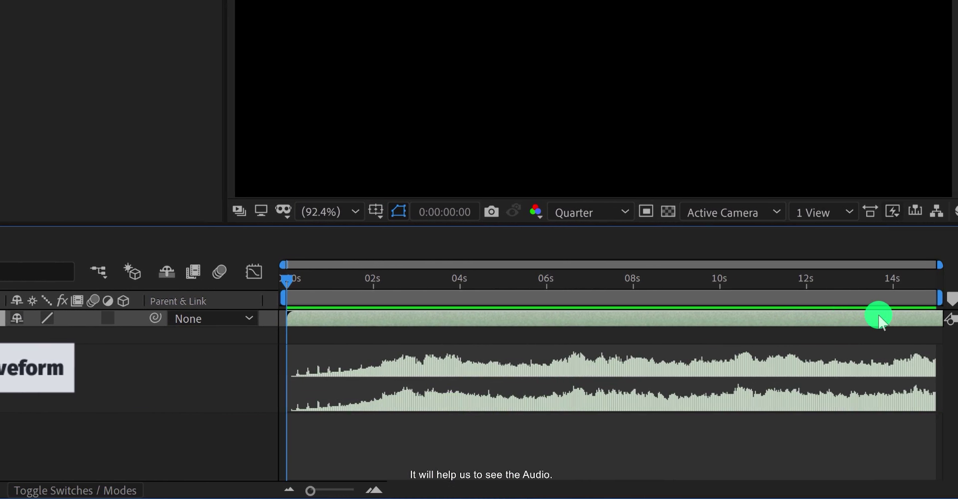
Slide the song layer earlier so the chosen beat lands near the start, then preview it.
left_click_drag(645, 330, 555, 345)
left_click_drag(875, 330, 287, 338)
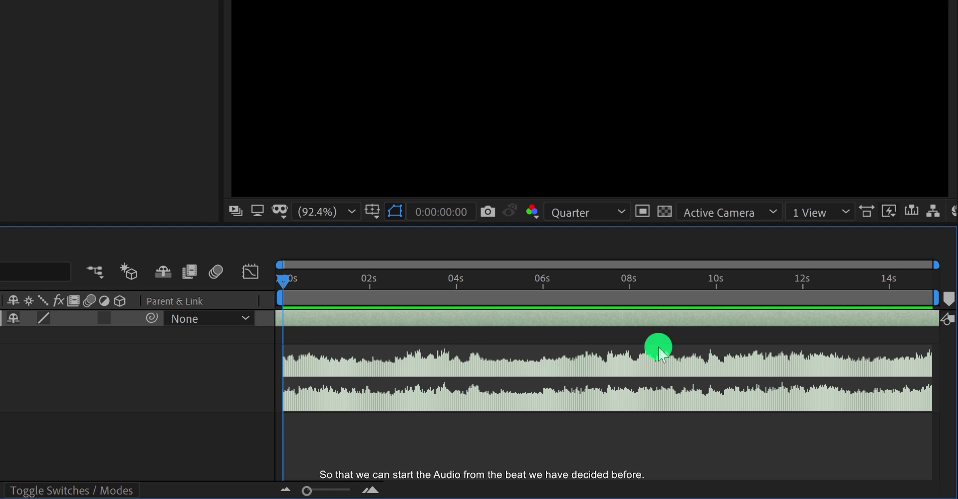
left_click_drag(831, 322, 306, 325)
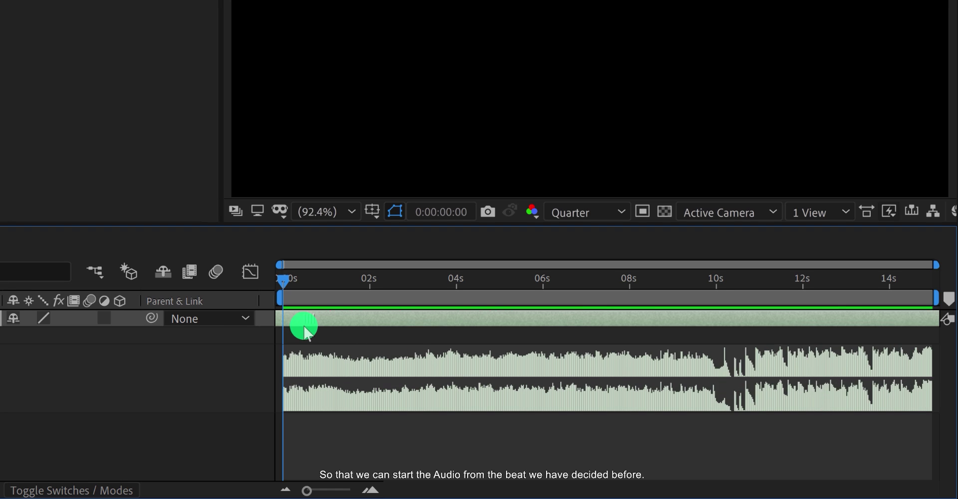
left_click_drag(794, 316, 379, 345)
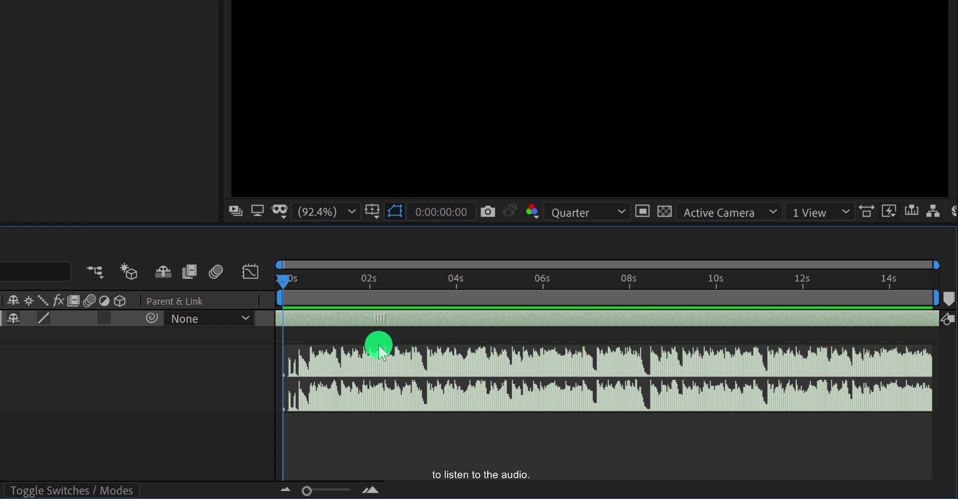
key("KP_0")
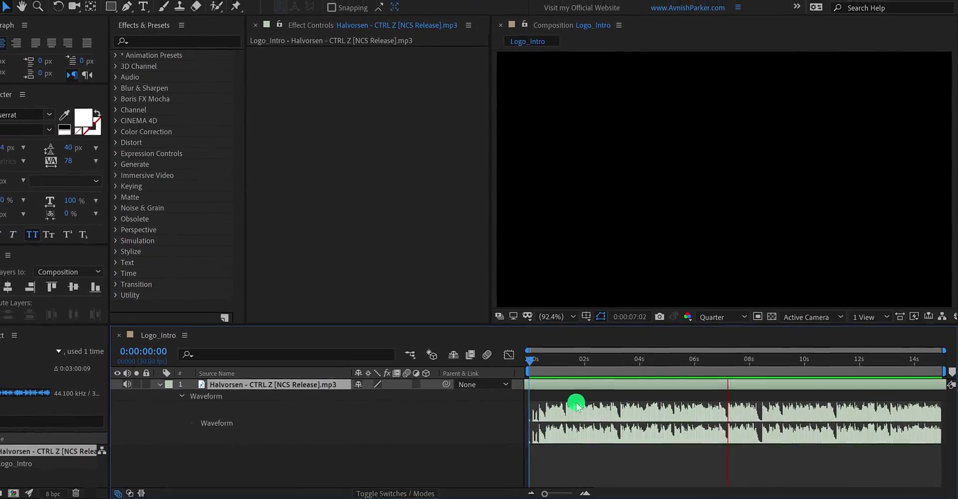
Stop the preview and show the Preview panel from the Window menu.
key("space")
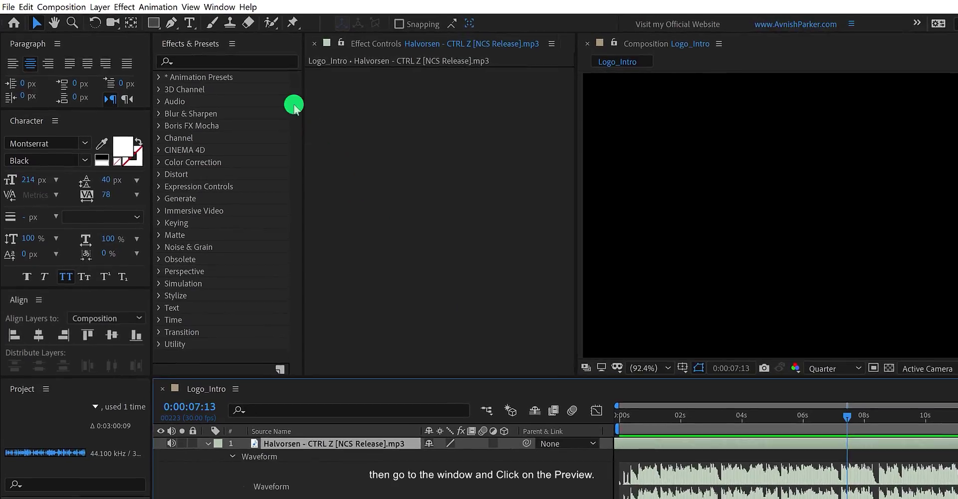
left_click(219, 6)
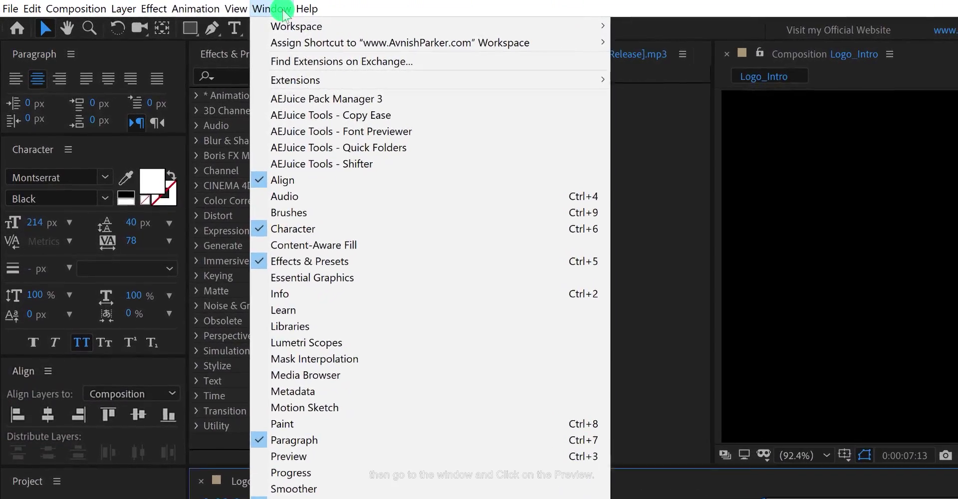
left_click(297, 457)
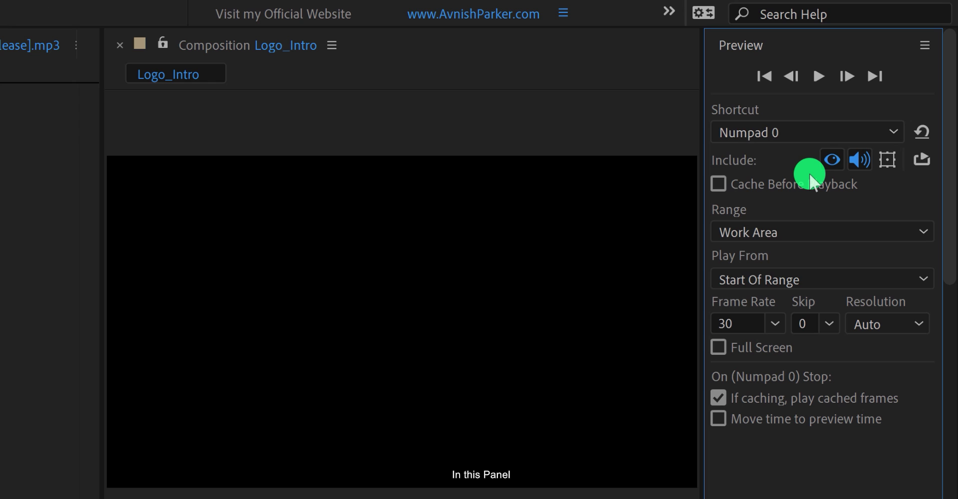
Keep the current preview shortcut, turn on Include audio, and close the Preview panel.
left_click(814, 135)
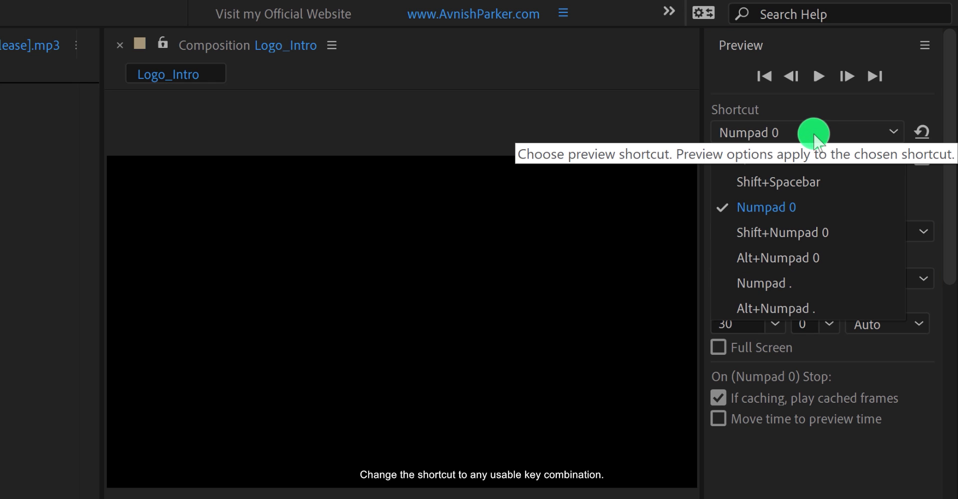
left_click(802, 206)
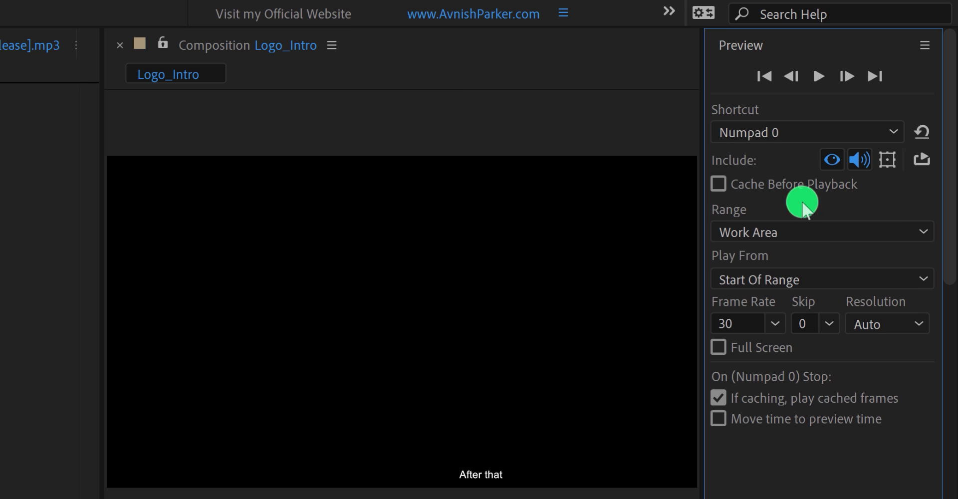
left_click(859, 164)
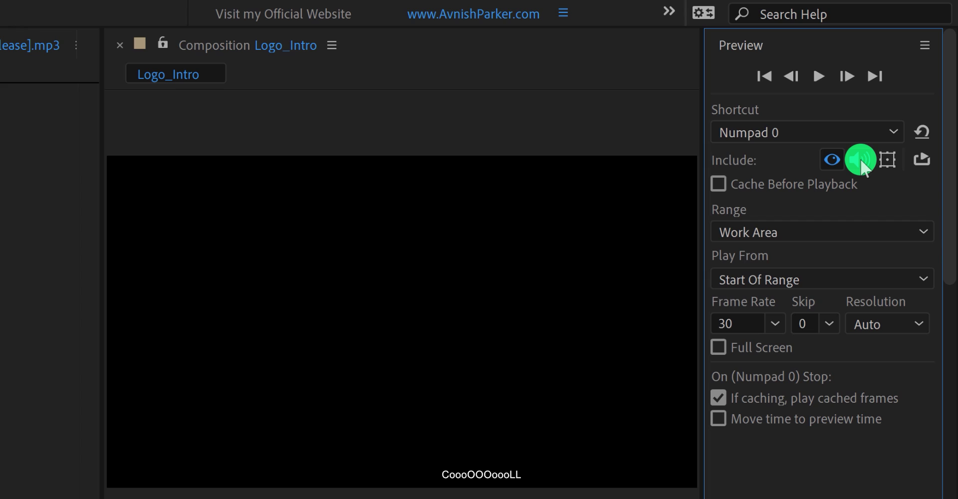
left_click(921, 45)
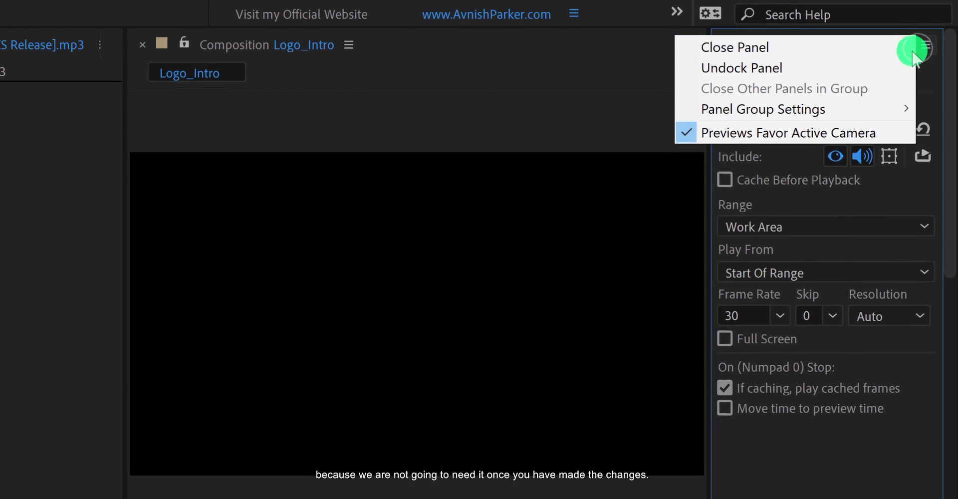
left_click(885, 46)
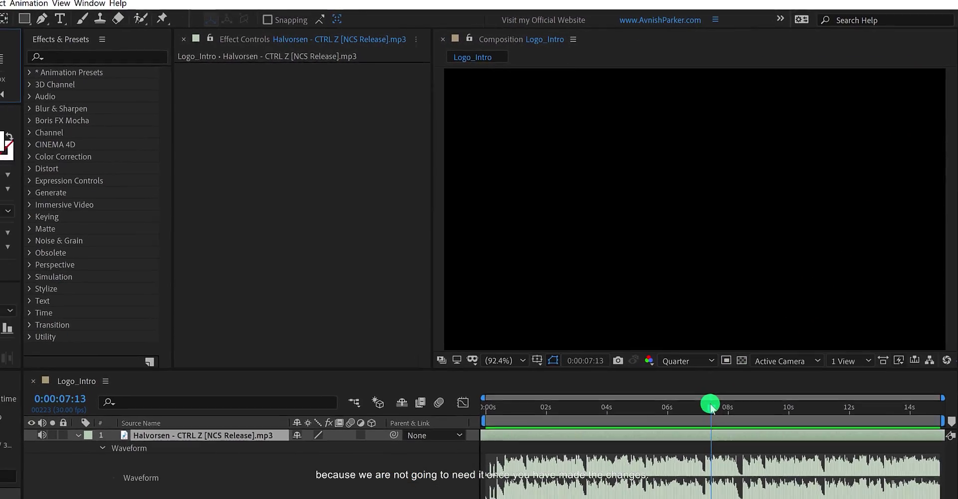
Preview the song, zoom the timeline, and set the current time to 0:00:08:15 after the quiet gap.
left_click_drag(712, 408, 709, 408)
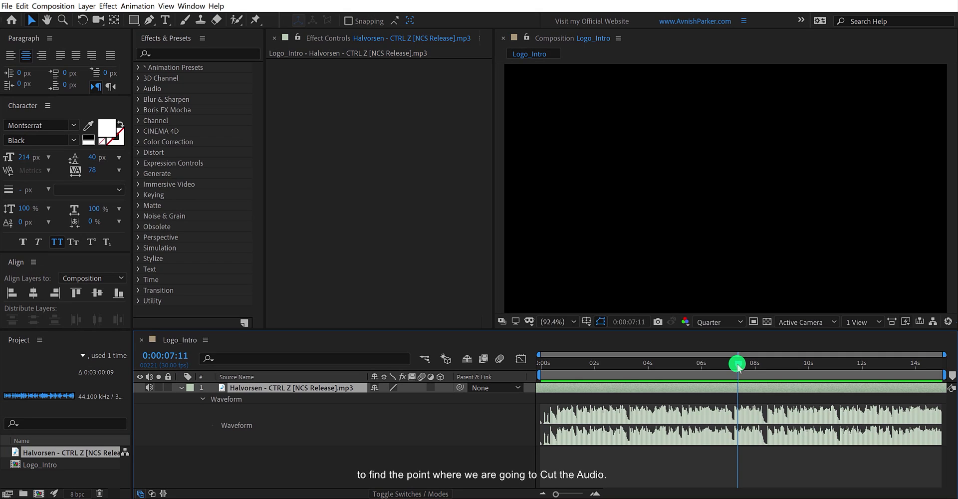
key("KP_0")
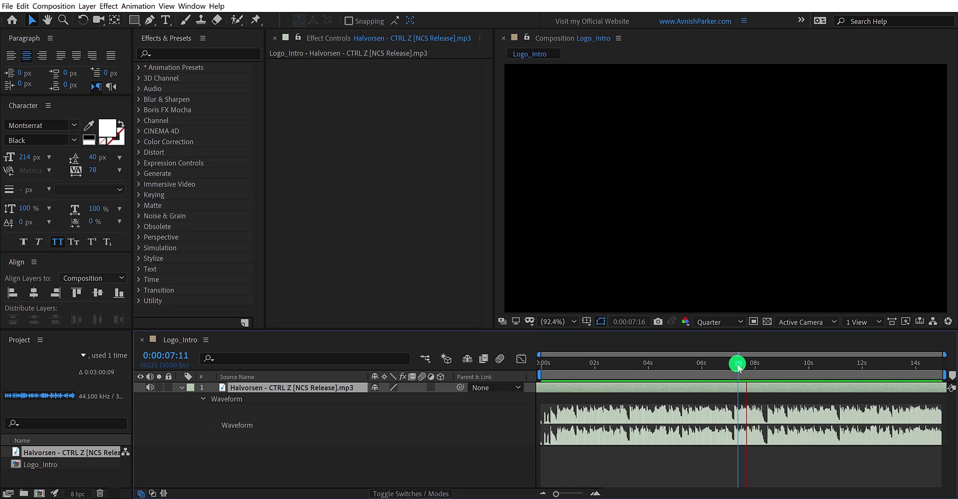
left_click_drag(744, 364, 767, 365)
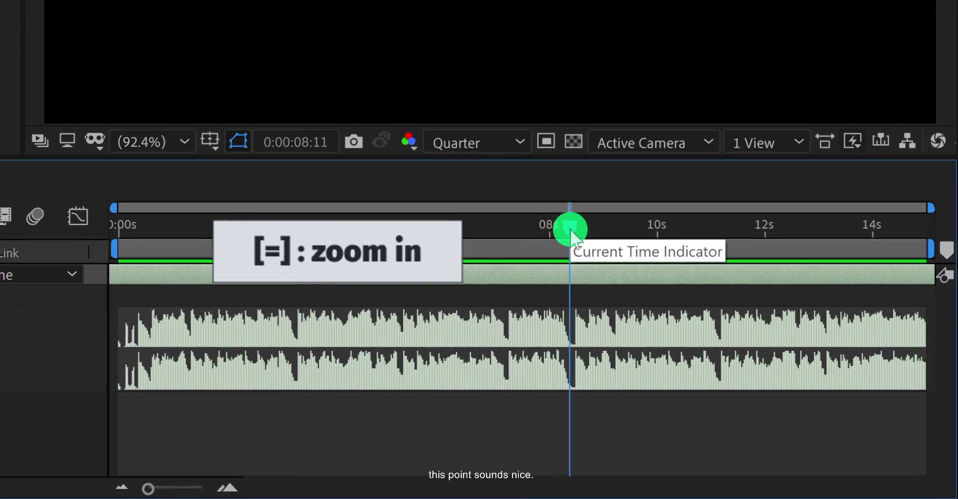
key("equal")
key("equal")
key("equal")
key("equal")
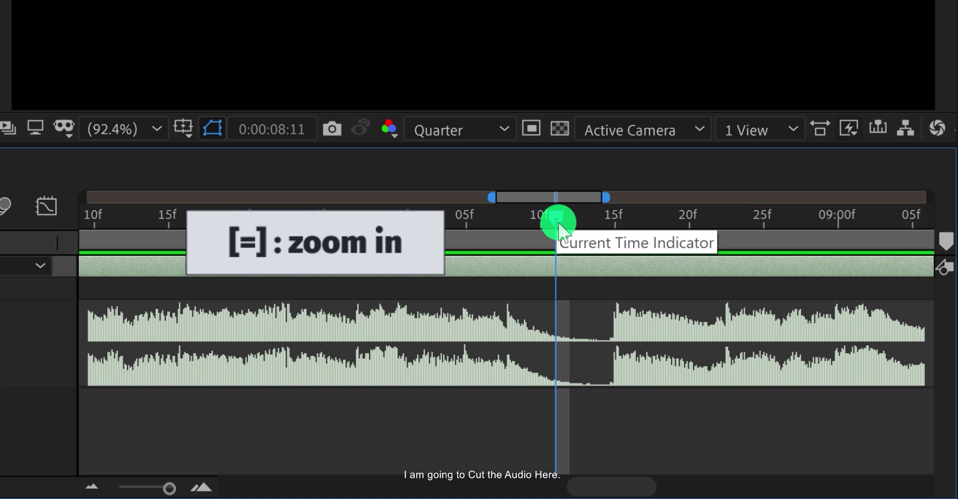
left_click_drag(564, 229, 615, 270)
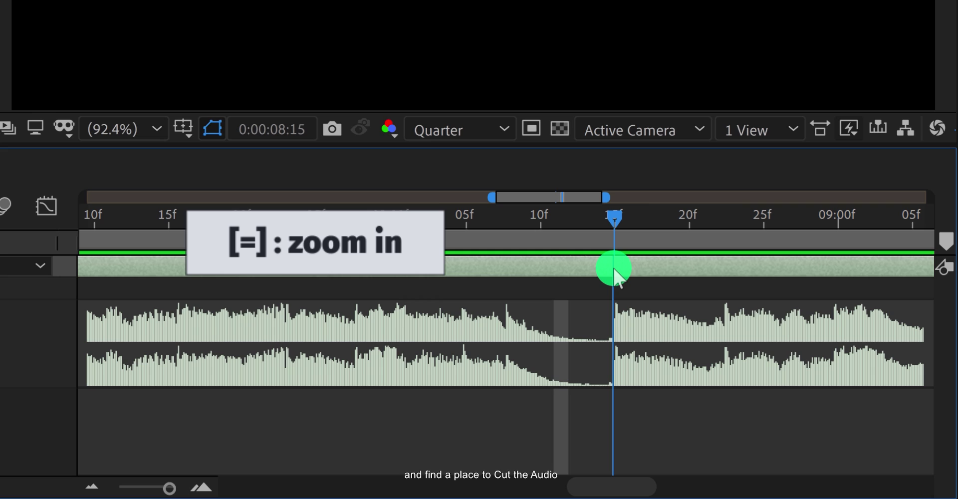
Split the audio layer at 0:00:08:15 and delete the part after the cut.
left_click(607, 326)
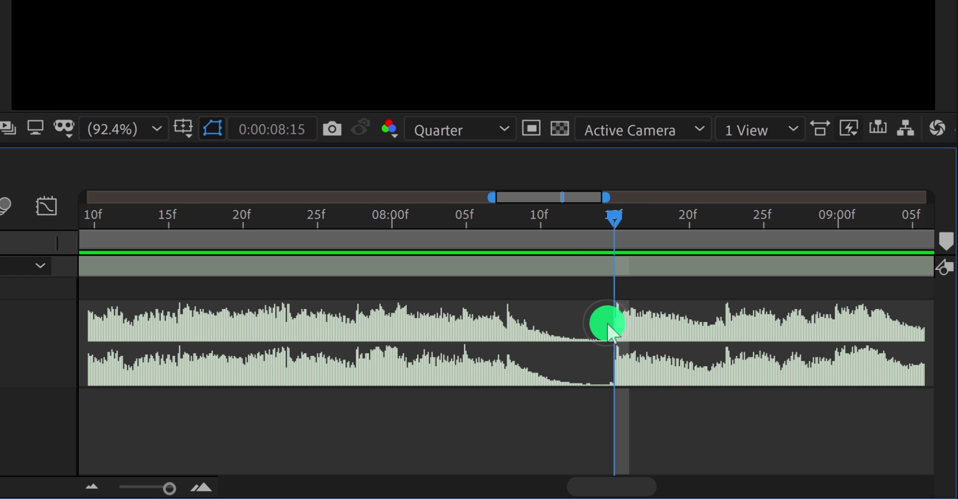
left_click(589, 264)
key("ctrl+shift+d")
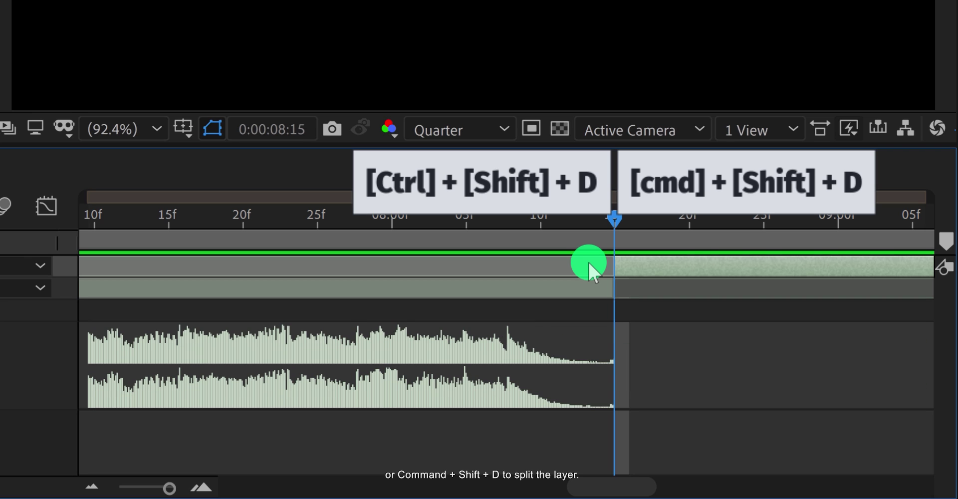
key("Delete")
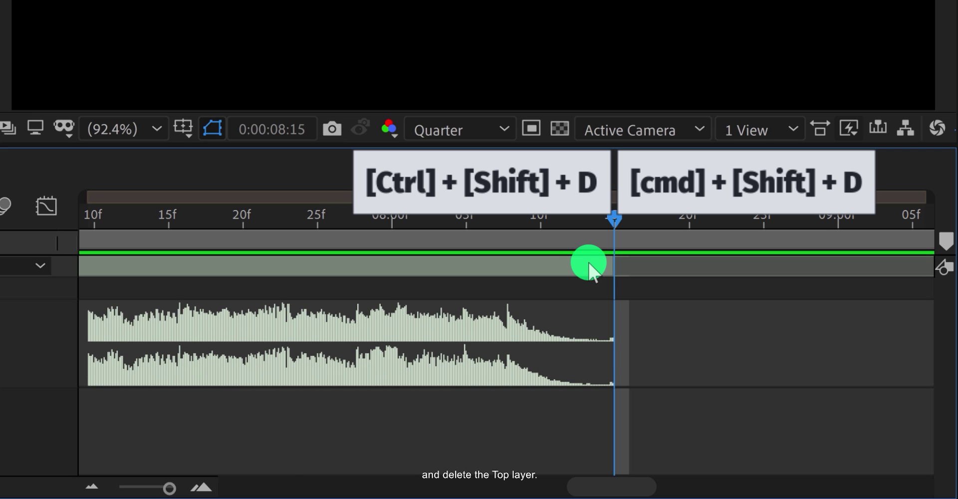
Preview the trimmed song from 0:00:07:25 and park the current time on the last beat at 0:00:08:07.
left_click(323, 216)
key("KP_0")
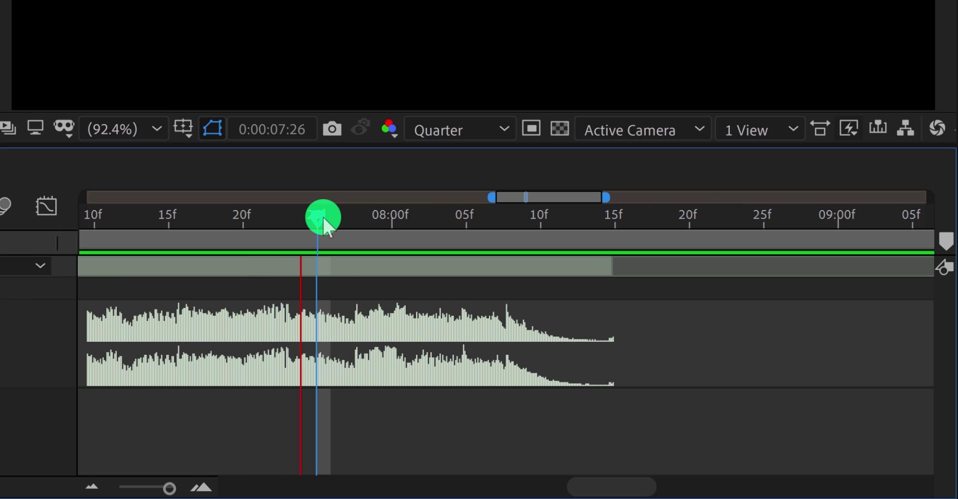
left_click(486, 227)
left_click_drag(485, 228, 523, 307)
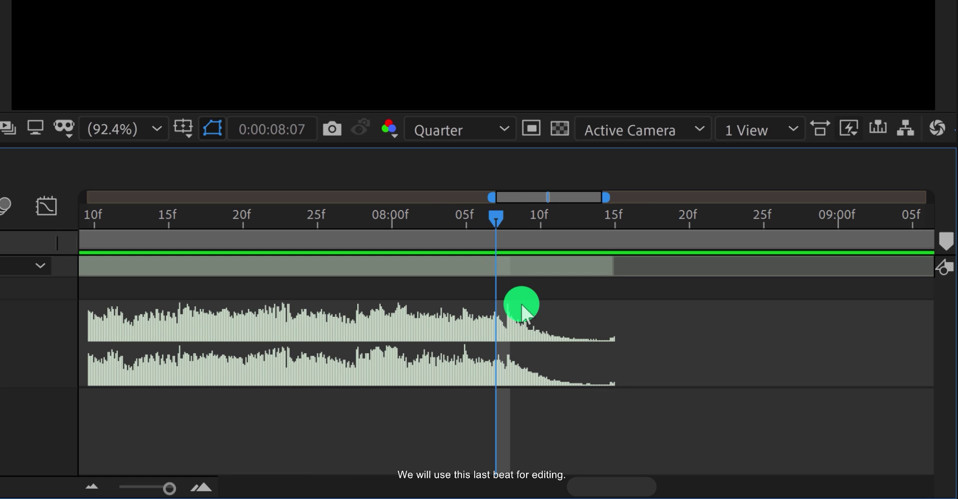
Split the song at 0:00:08:07 and pre-compose the final piece with all attributes moved into Comp 1.
left_click(505, 271)
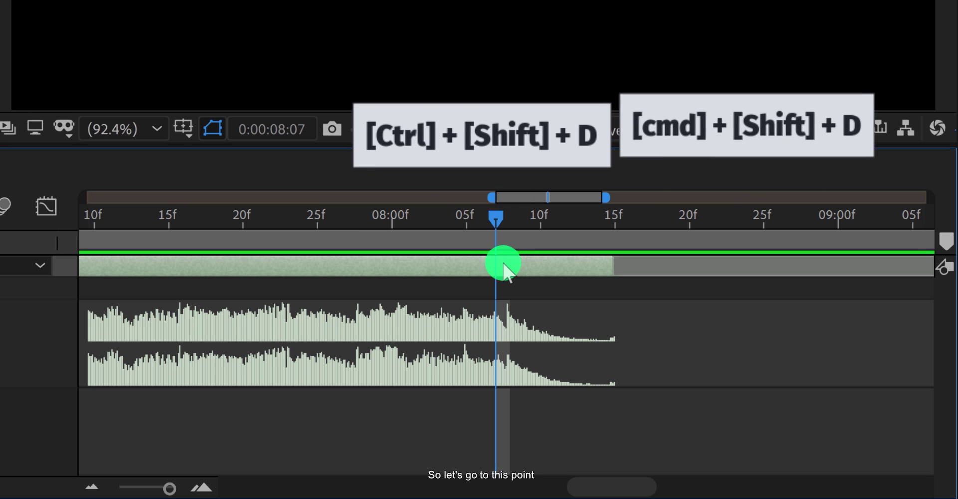
key("ctrl+shift+d")
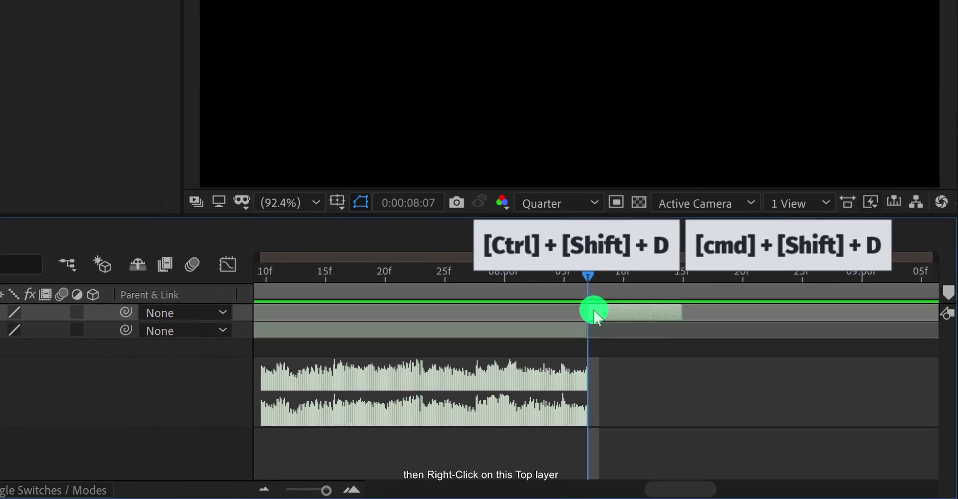
right_click(595, 316)
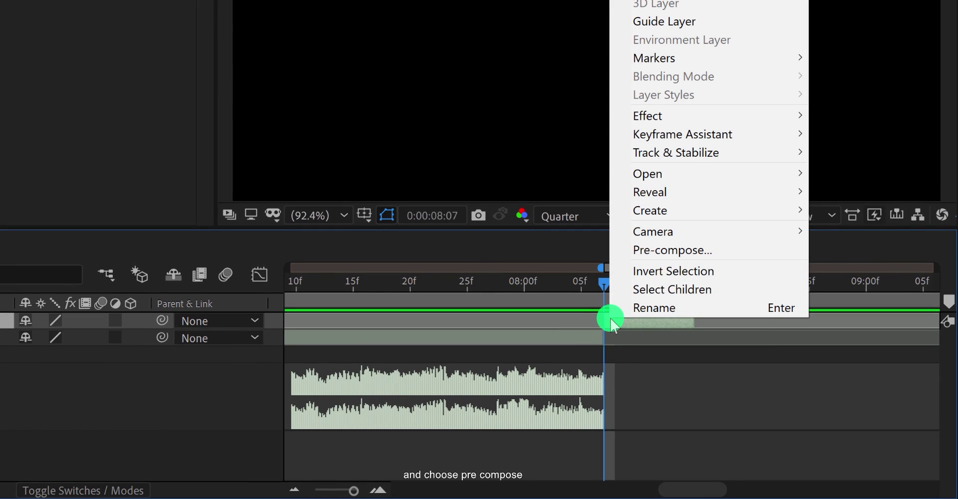
left_click(712, 252)
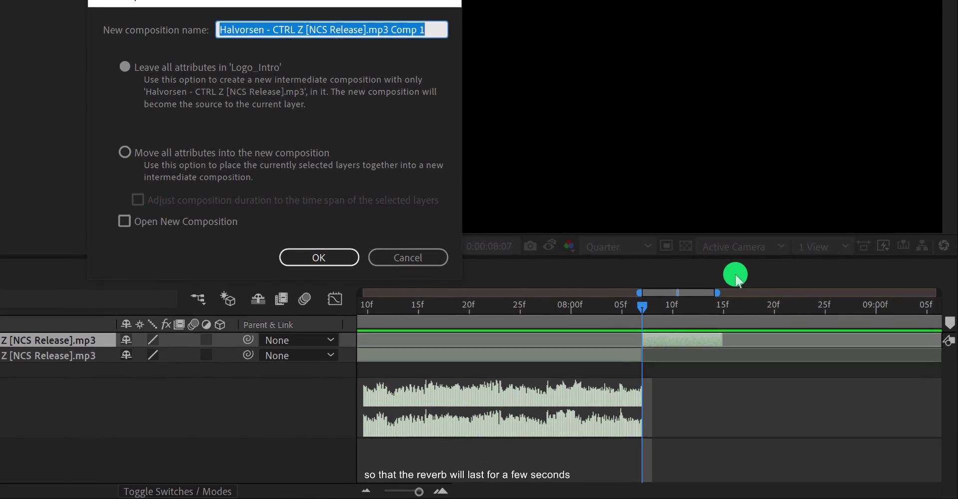
left_click(214, 163)
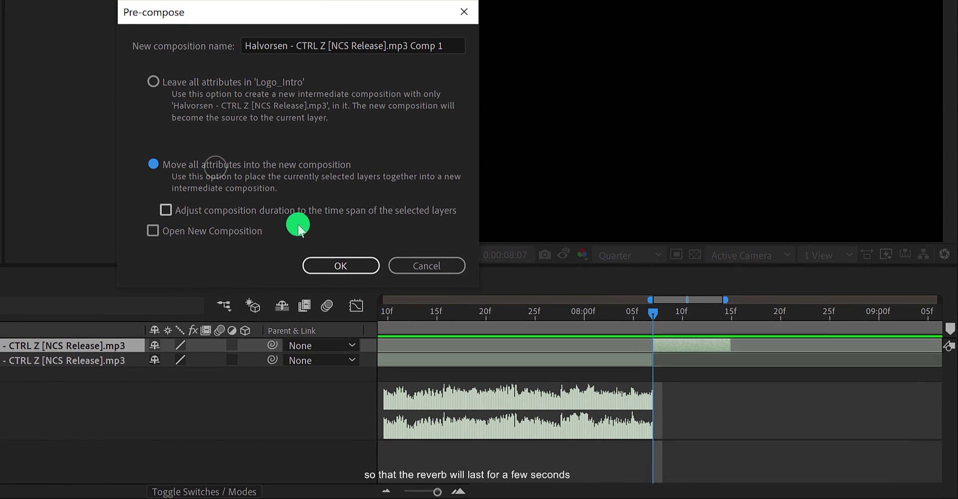
left_click(334, 265)
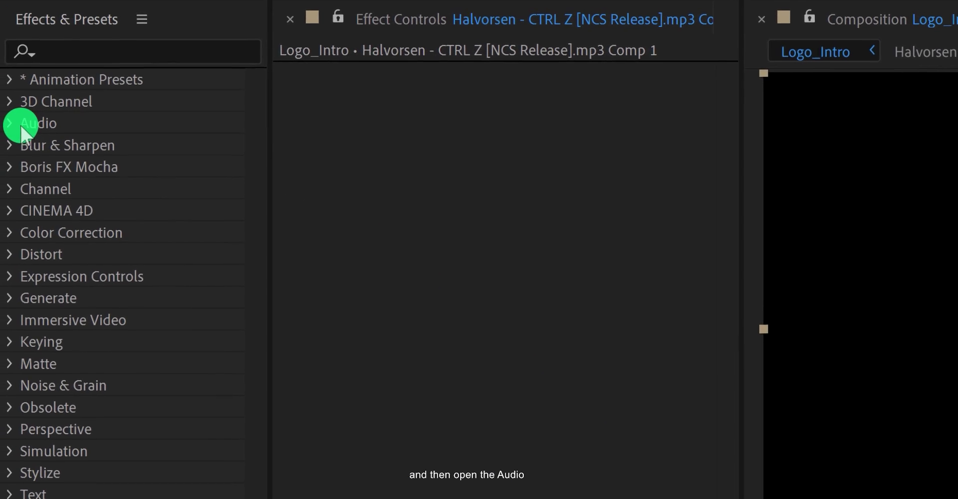
Apply the Audio > Reverb effect to layer 1 and show its waveform.
left_click(15, 127)
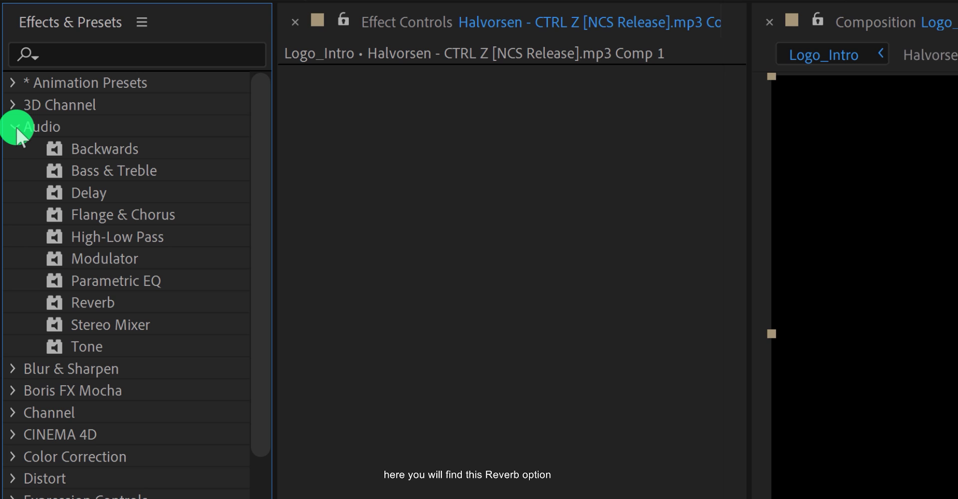
left_click(109, 303)
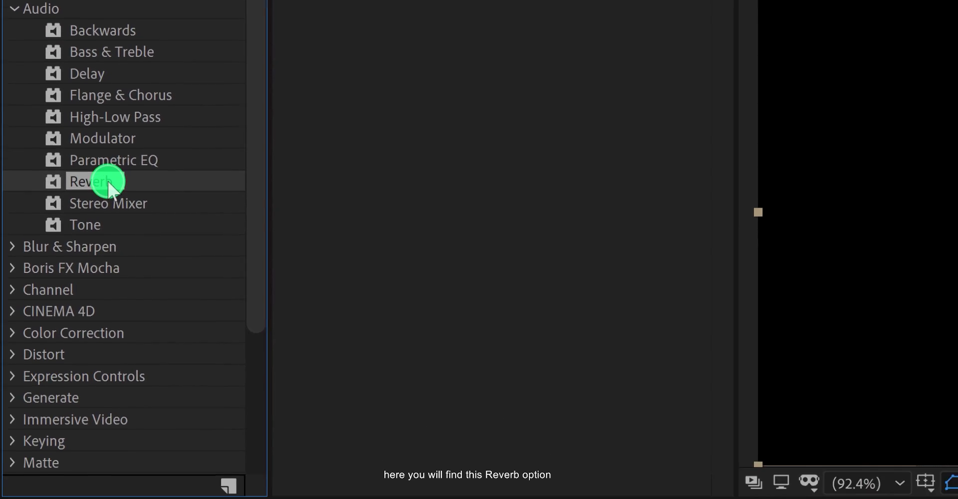
left_click_drag(108, 186, 415, 289)
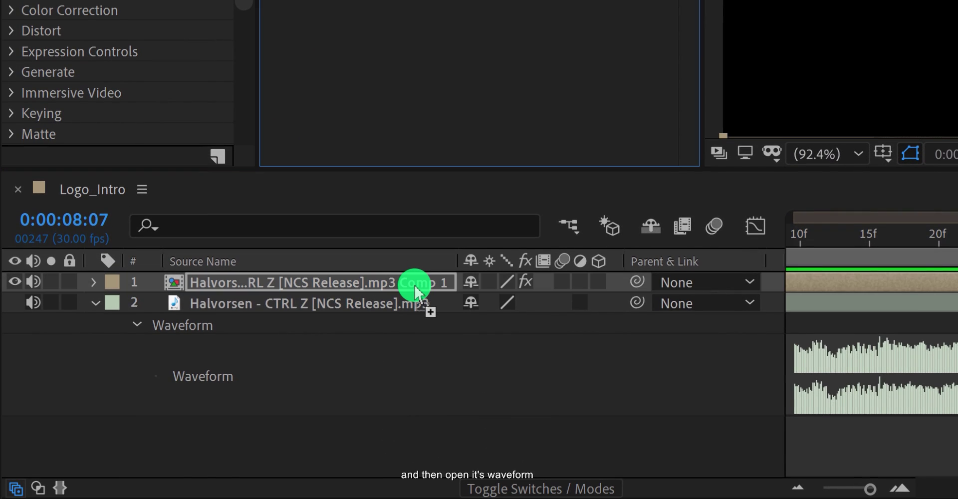
key("l")
key("l")
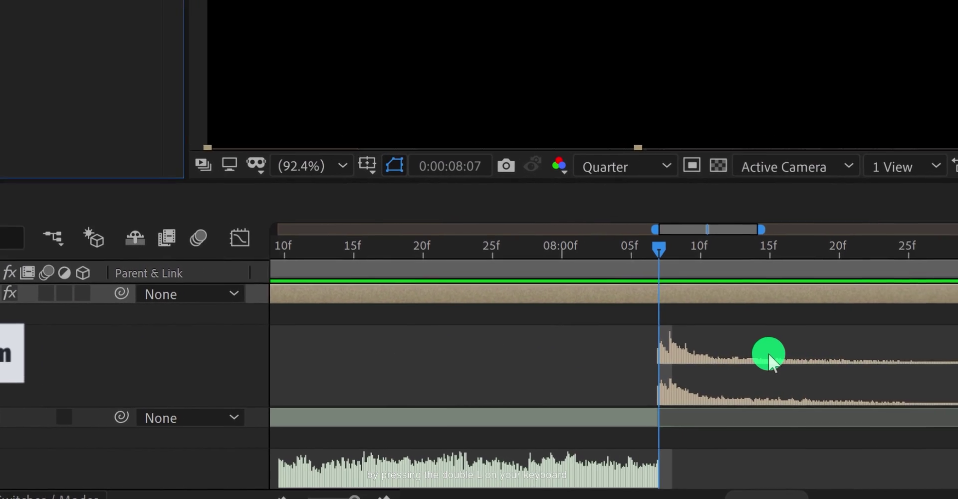
left_click_drag(943, 354, 945, 383)
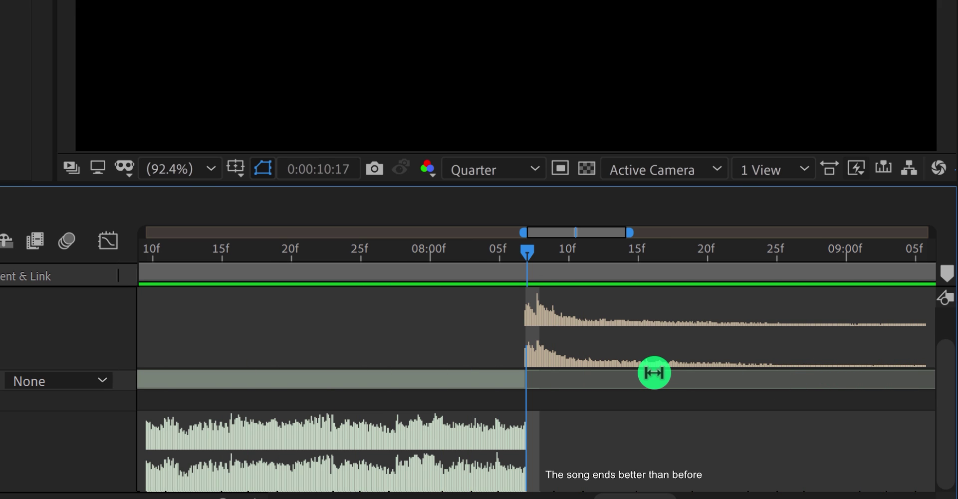
Return the current time to 0:00:08:07 and set the Reverb Decay to 60%.
key("minus")
left_click(224, 253)
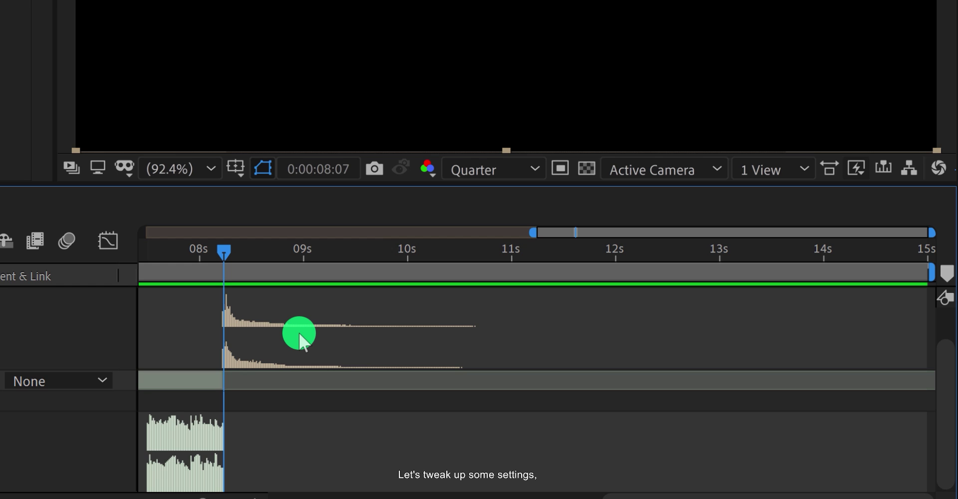
scroll(300, 336, "up", 1)
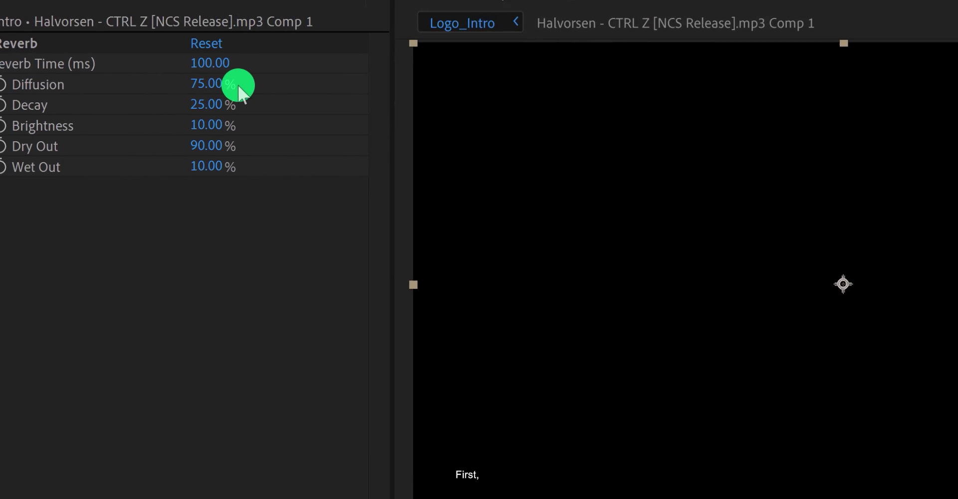
left_click(209, 104)
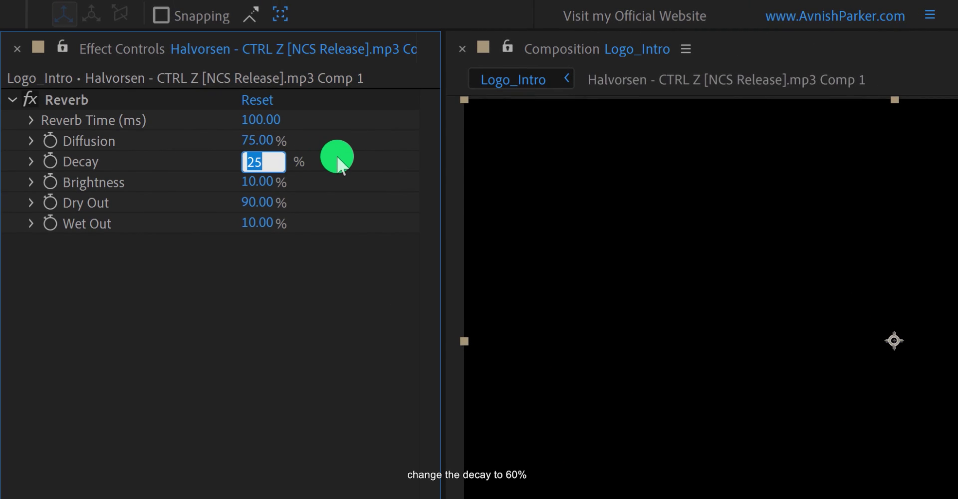
type("60")
key("Return")
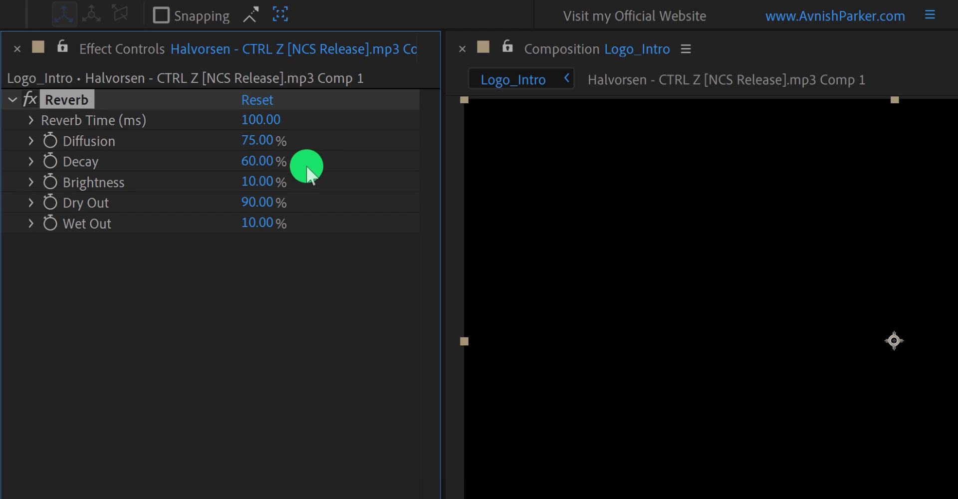
Set Reverb Dry Out to 40% and Wet Out to 60%, then preview the whole comp.
left_click(272, 204)
type("4")
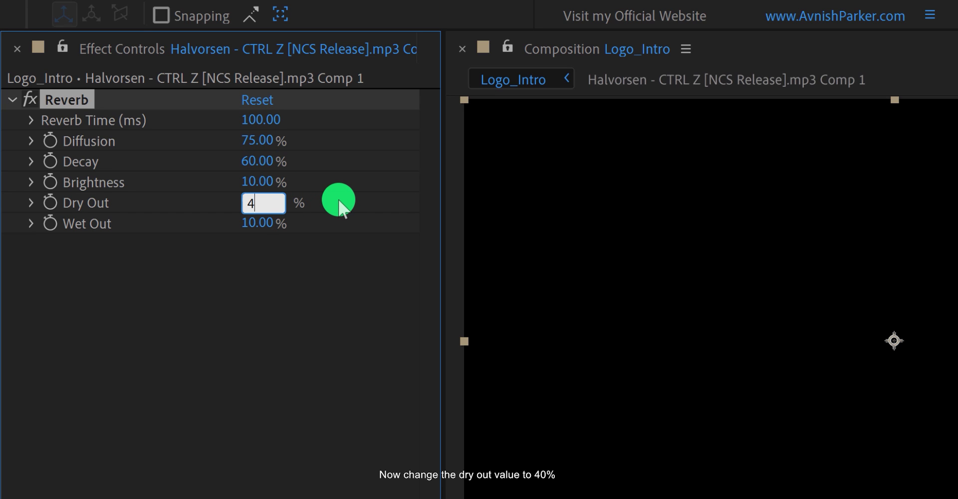
type("0")
key("Return")
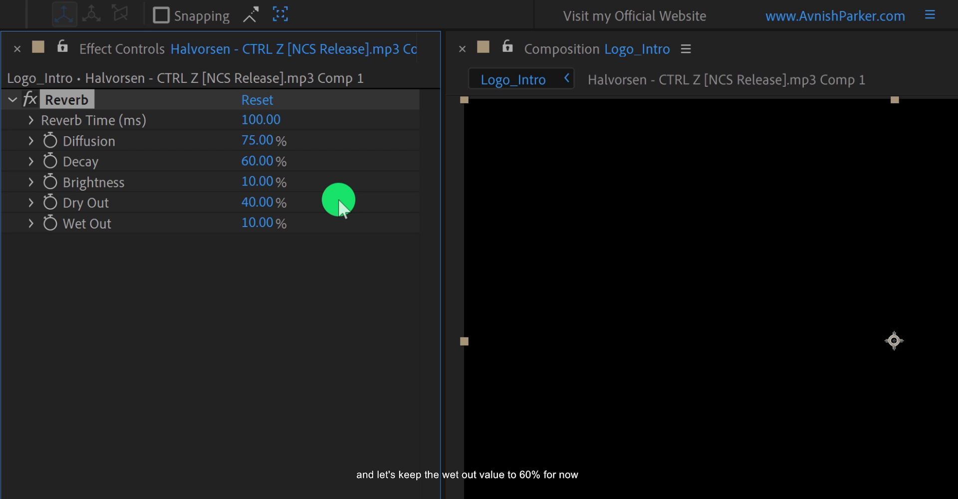
left_click(267, 223)
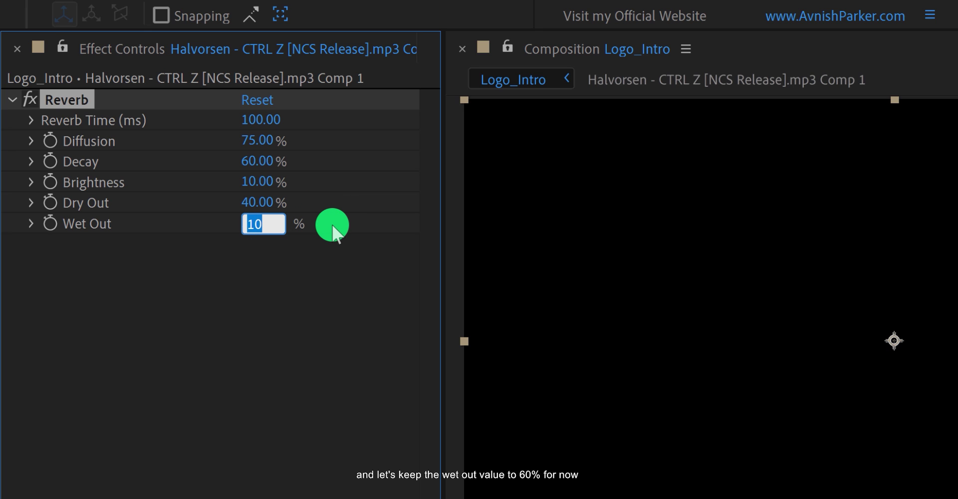
type("60")
key("Return")
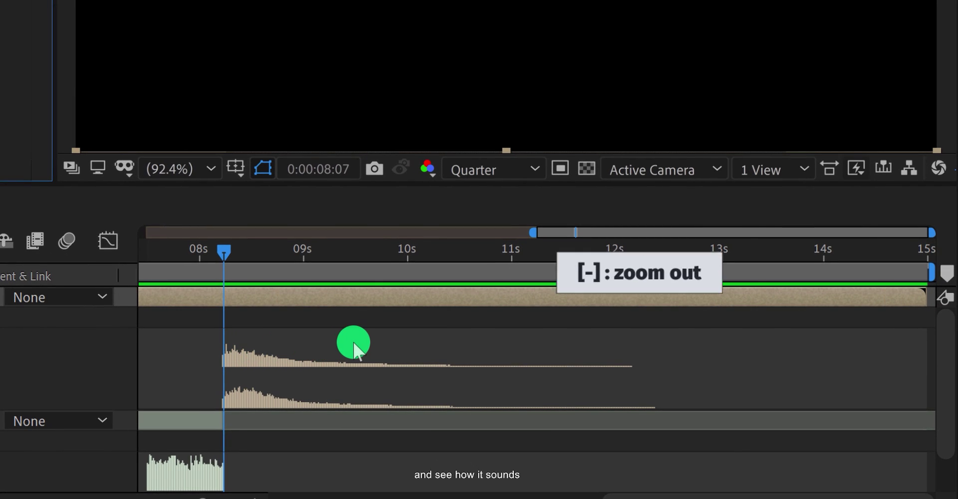
key("minus")
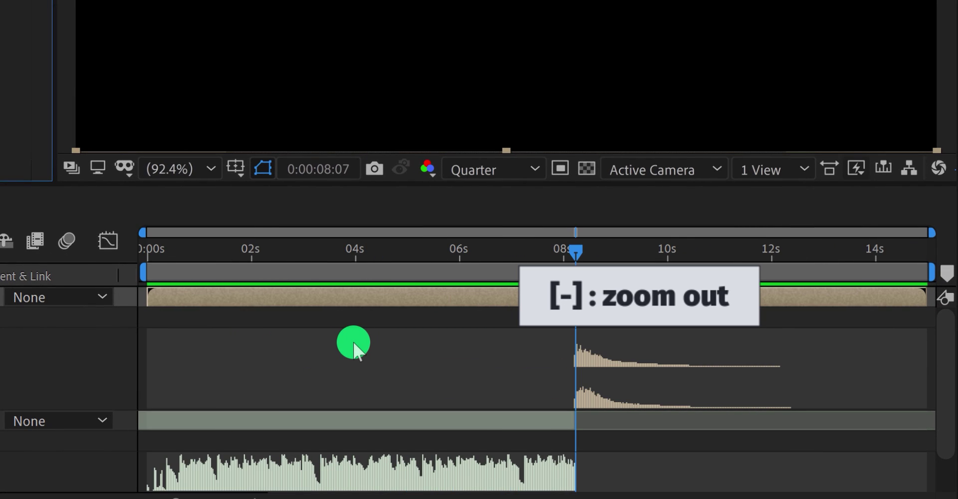
key("space")
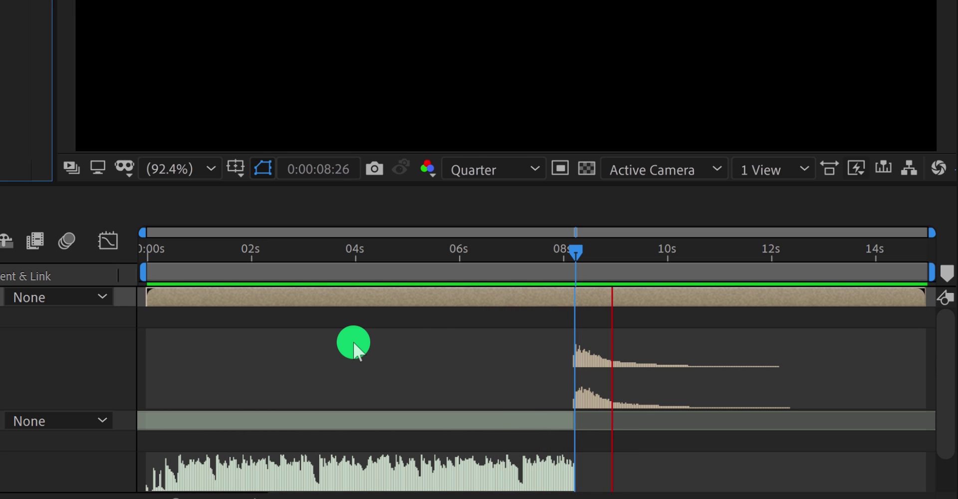
Stop playback near 8 seconds and lower the Reverb Wet Out to 20%.
left_click_drag(593, 248, 585, 248)
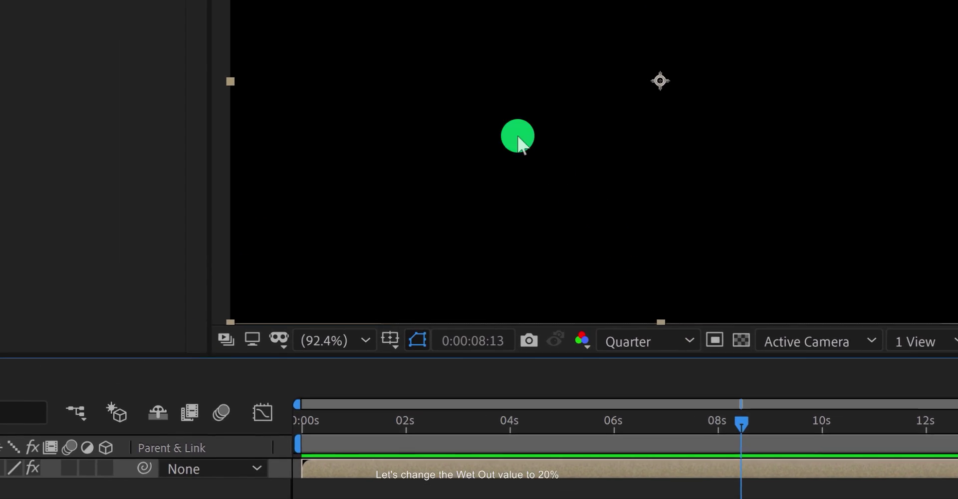
left_click(205, 158)
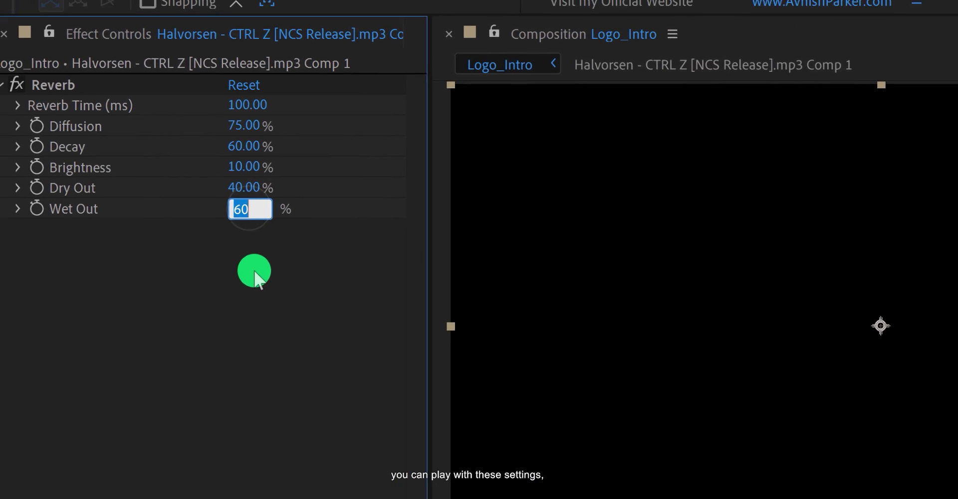
type("2")
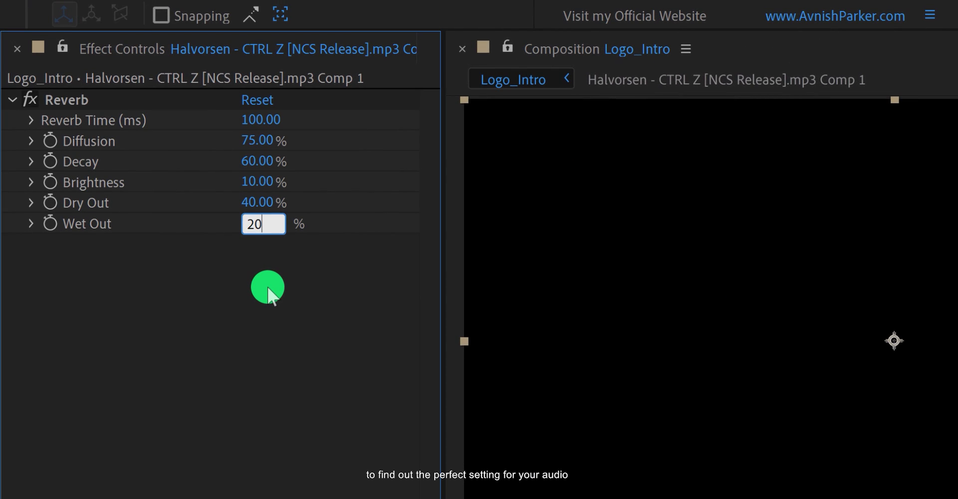
key("Return")
key("F2")
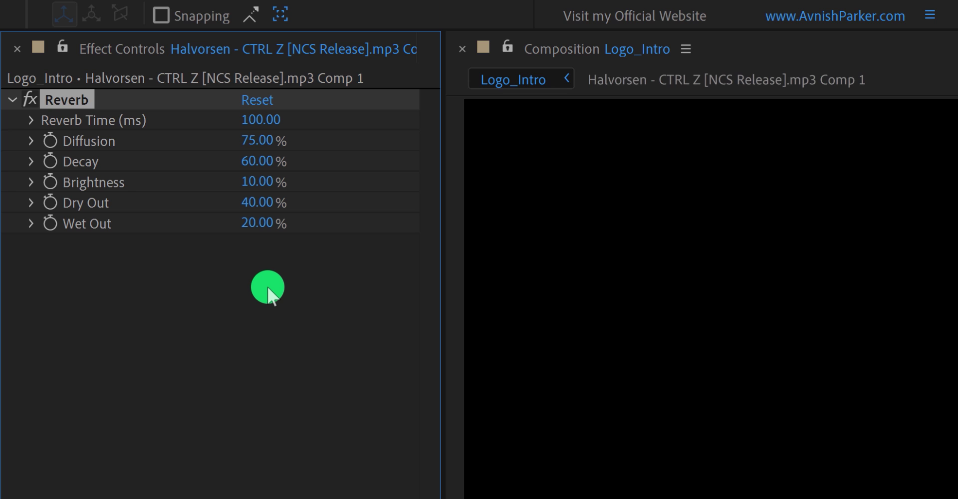
left_click(267, 292)
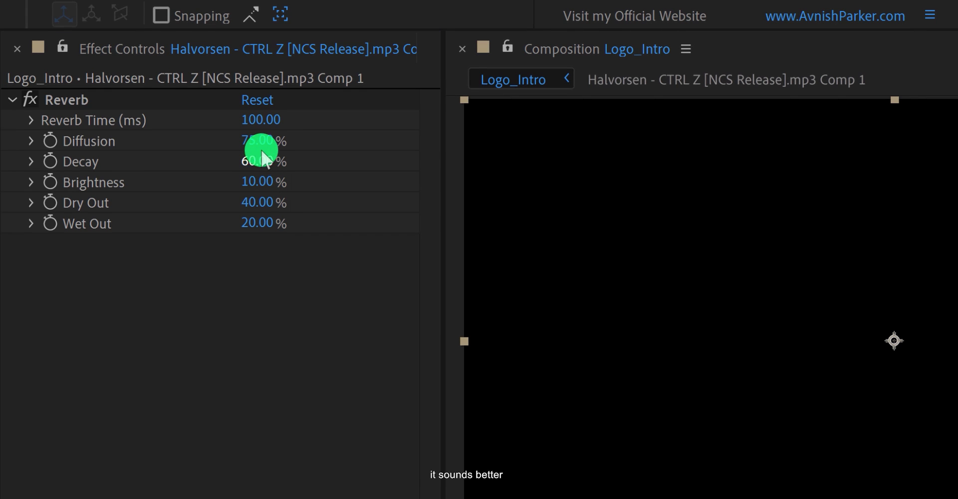
Set the Reverb Time to 200 ms, then settle it at 150 ms.
left_click(261, 119)
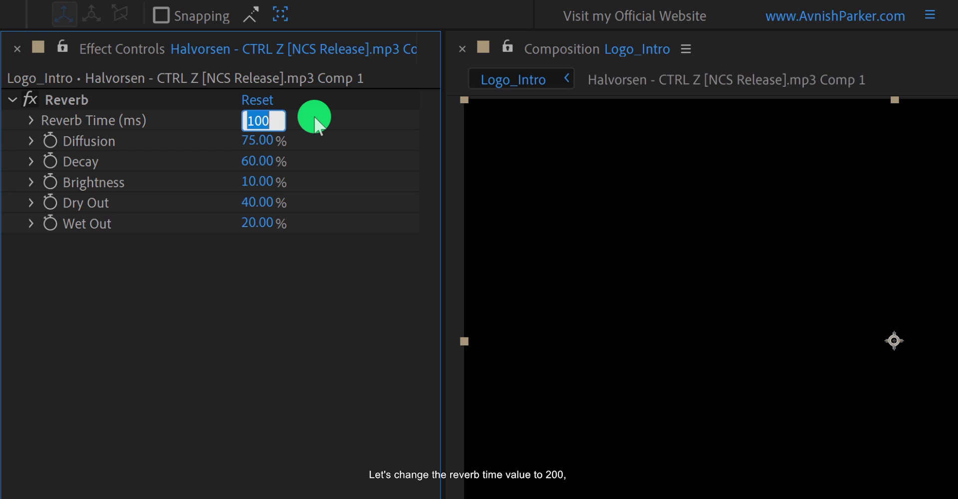
type("200")
key("Return")
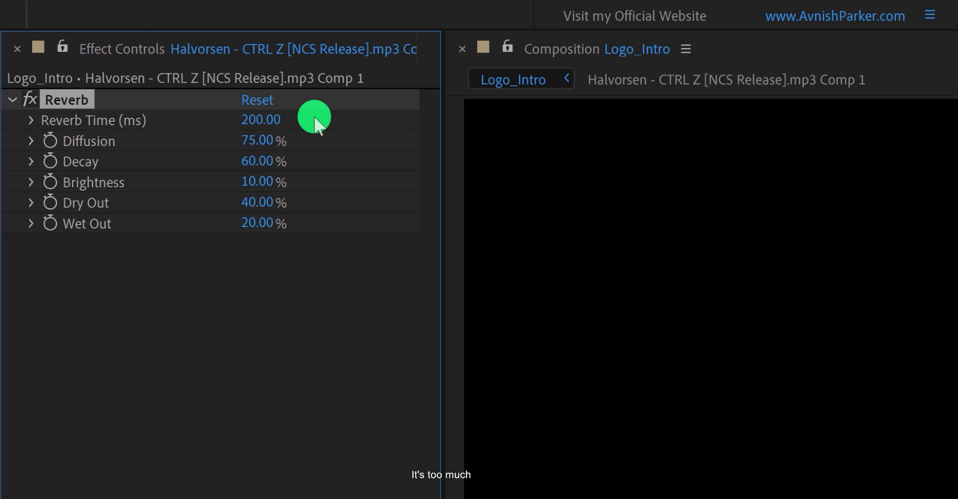
left_click(260, 120)
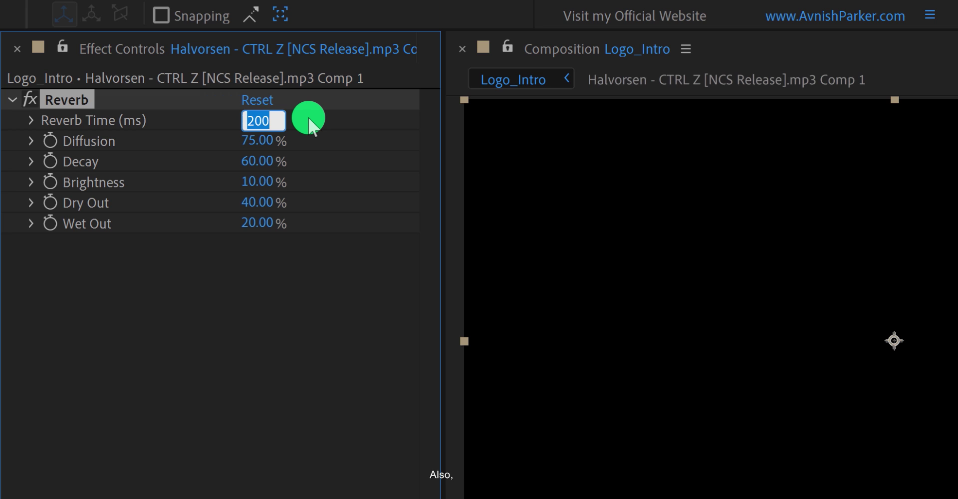
type("150")
key("Return")
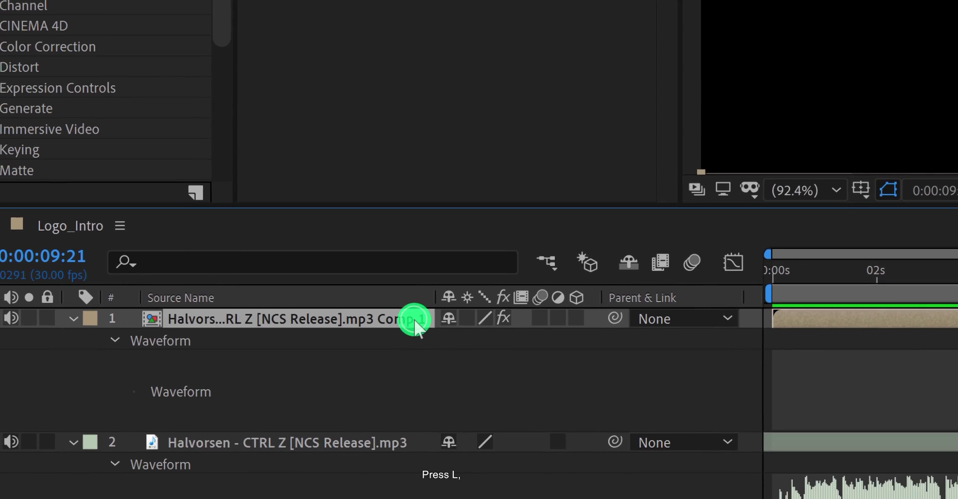
Set layer 1's Audio Levels to +2 dB, show its waveform, and stop the preview.
key("l")
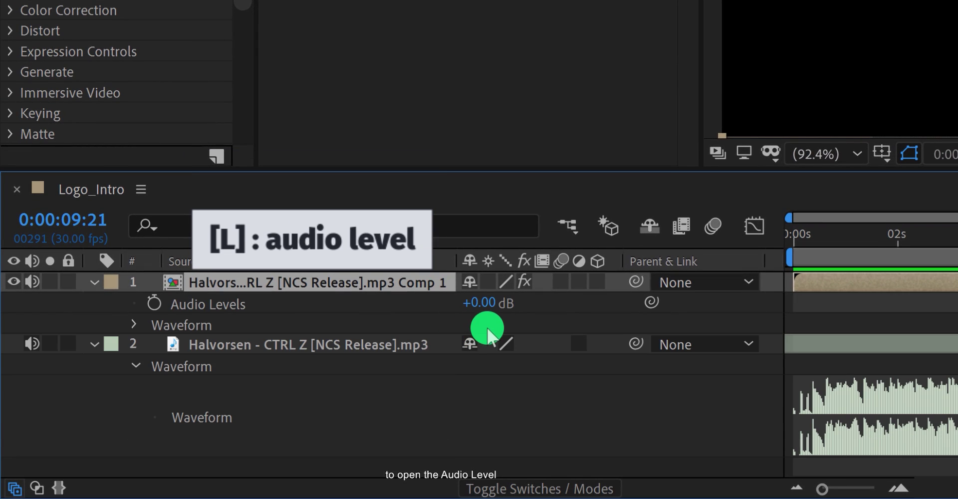
left_click(497, 305)
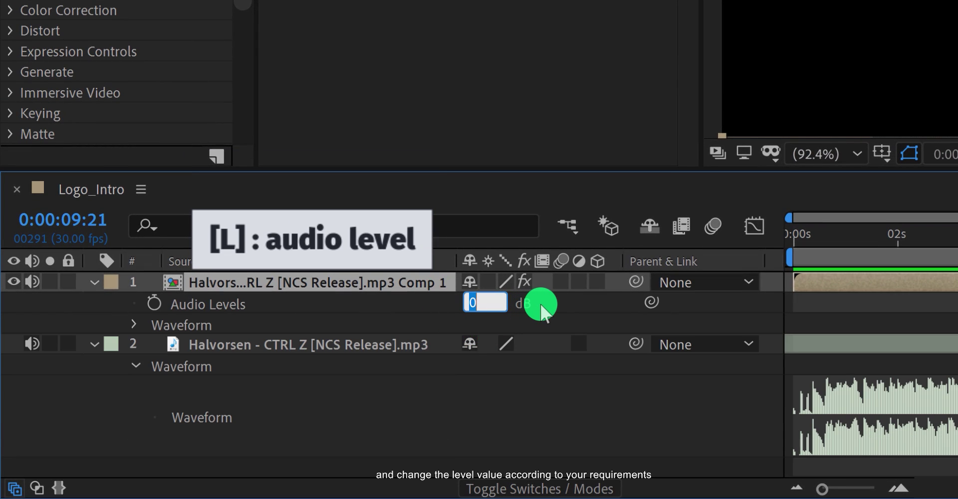
type("2")
key("Return")
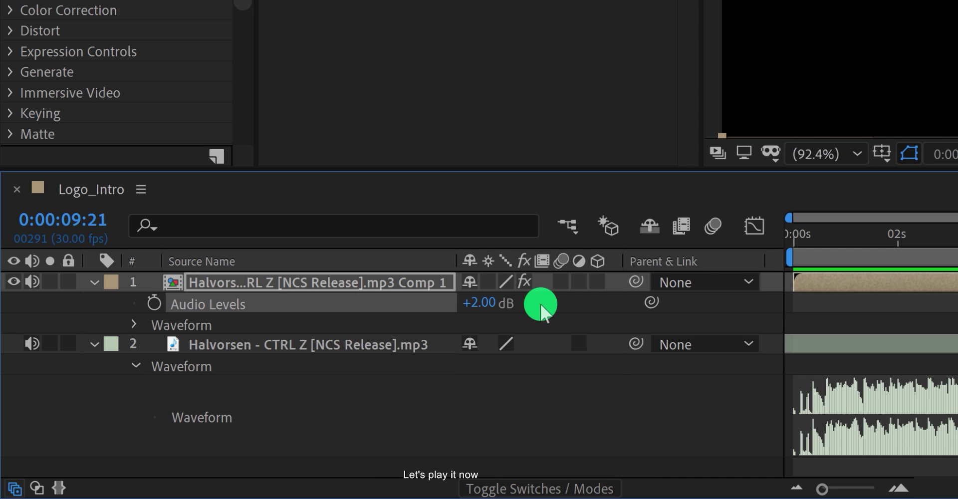
key("l")
key("l")
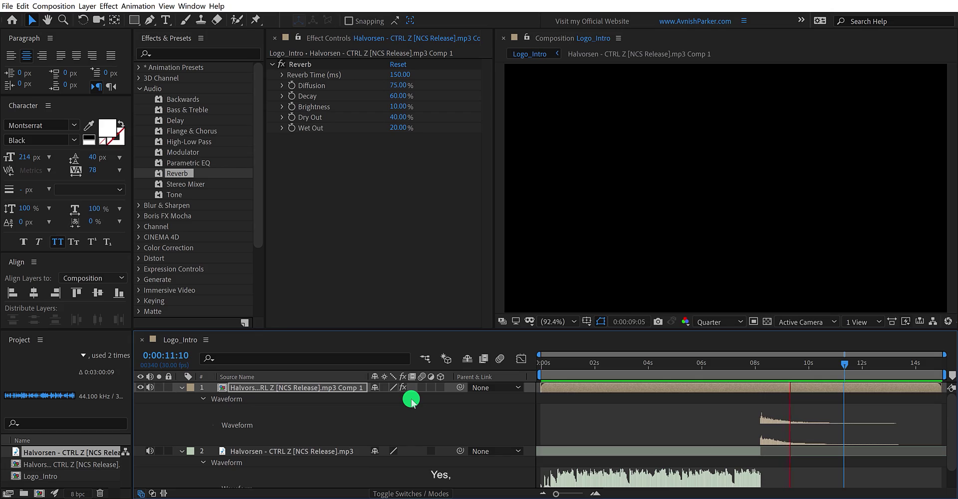
key("space")
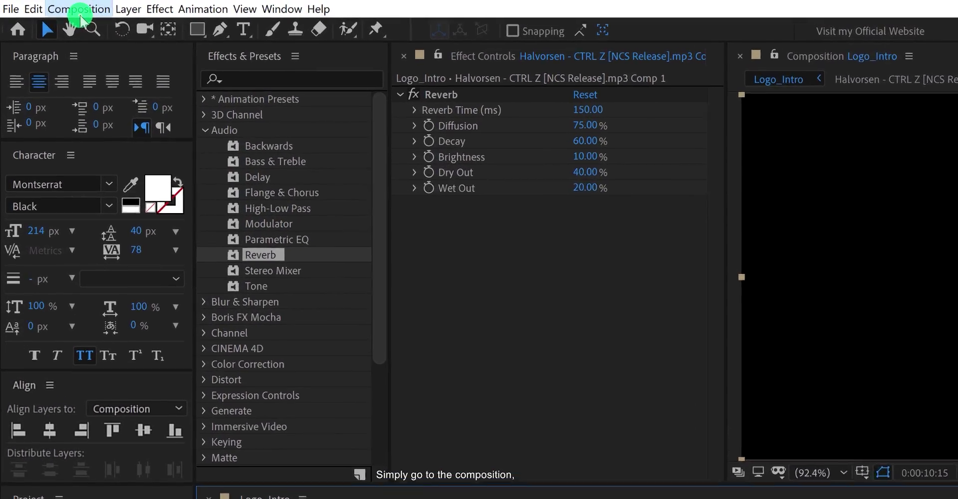
Add Logo_Intro to the Render Queue and bring up its Output Module Format choices.
left_click(80, 15)
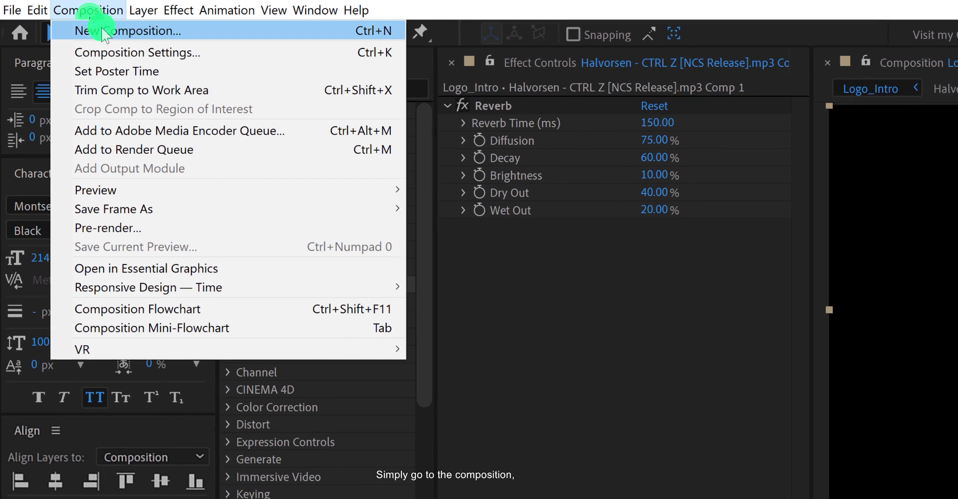
left_click(187, 153)
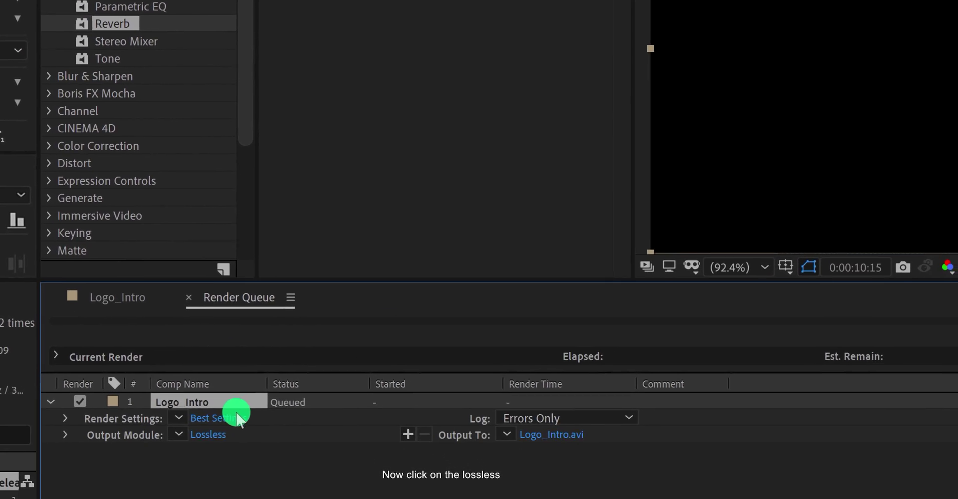
left_click(209, 435)
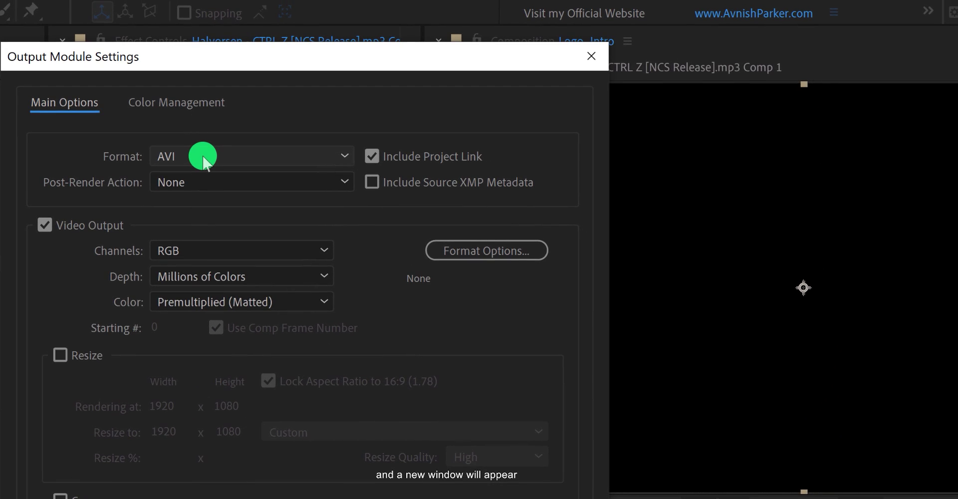
left_click(204, 159)
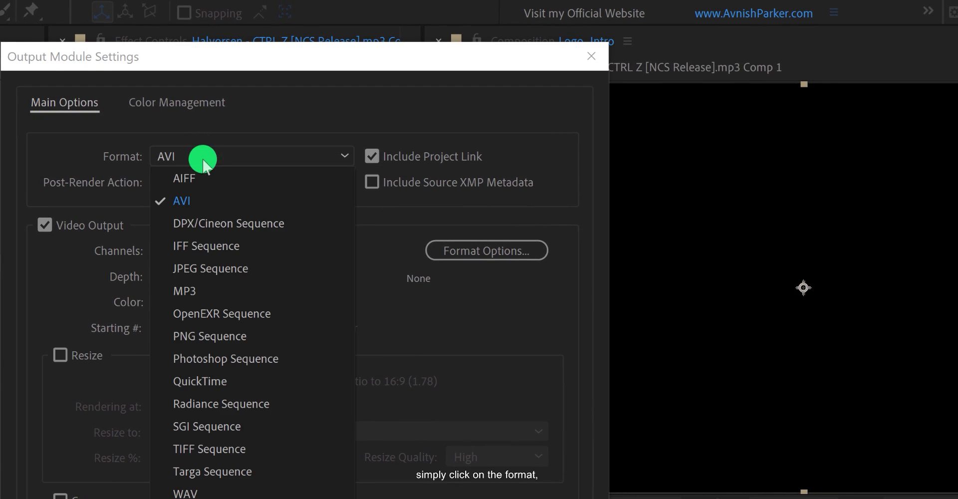
Set the output format to MP3 with audio at 44.100 kHz stereo.
left_click(193, 294)
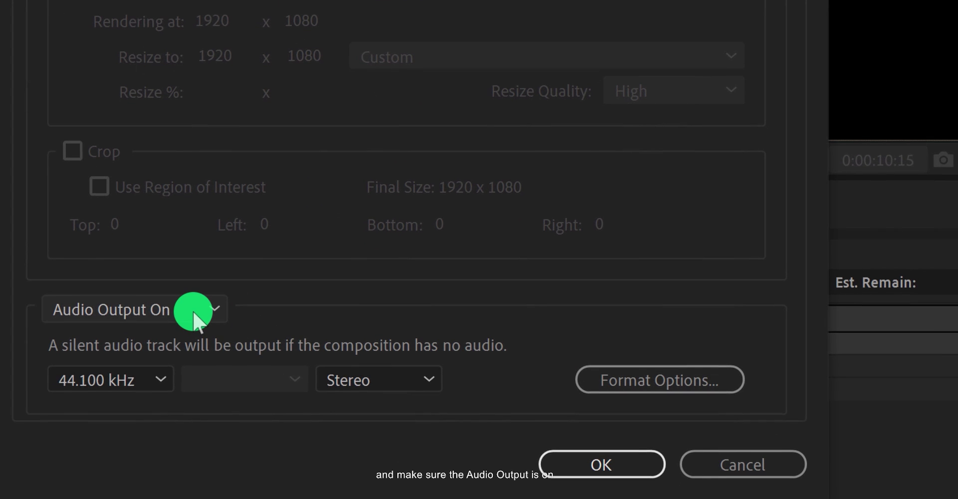
left_click(159, 382)
left_click(151, 408)
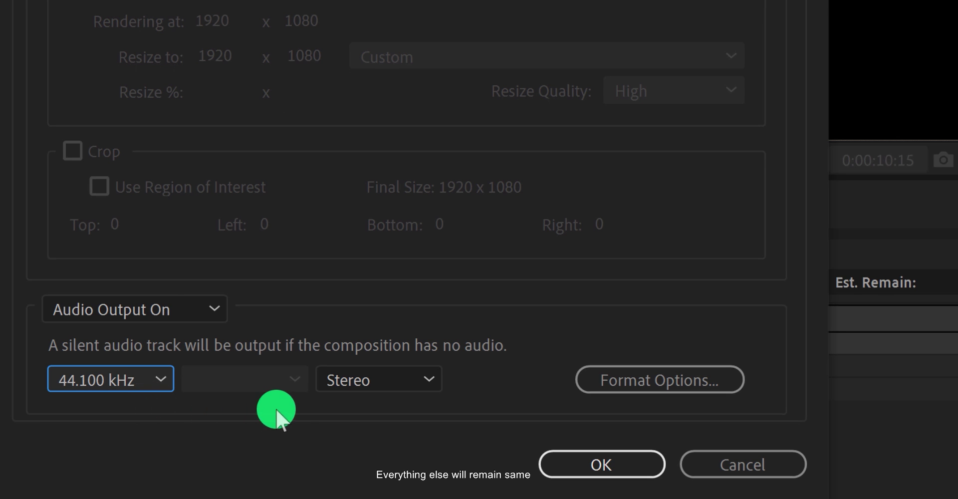
left_click(599, 465)
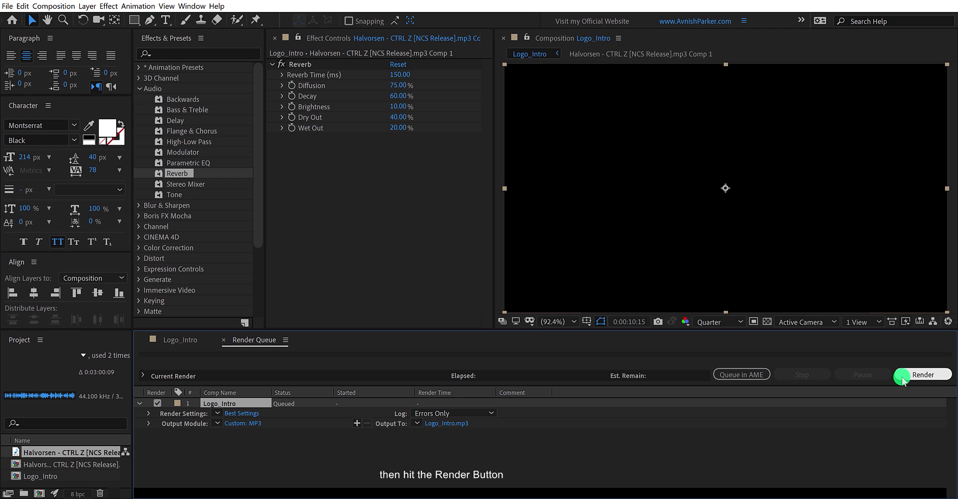
Render the queued Logo_Intro comp to Logo_Intro.mp3.
left_click(903, 379)
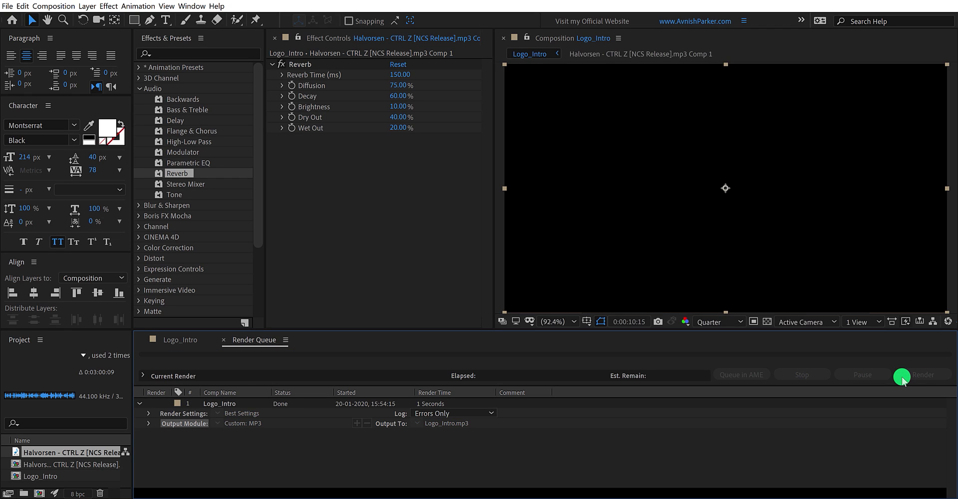